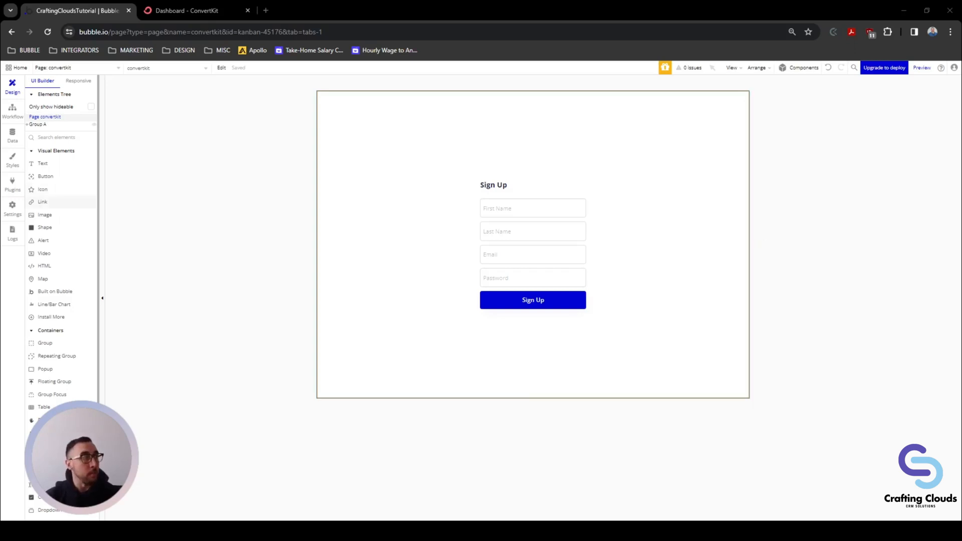
# Step: Show the installed ConvertKit plugin (version 1.7.0) and its full description in the Plugins tab
pyautogui.click(12, 184)
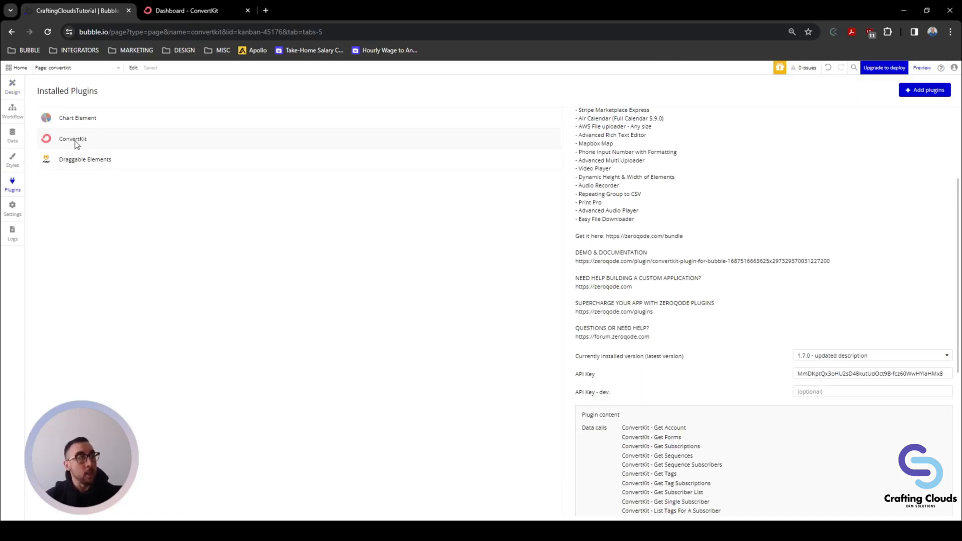
pyautogui.scroll(3, 801, 268)
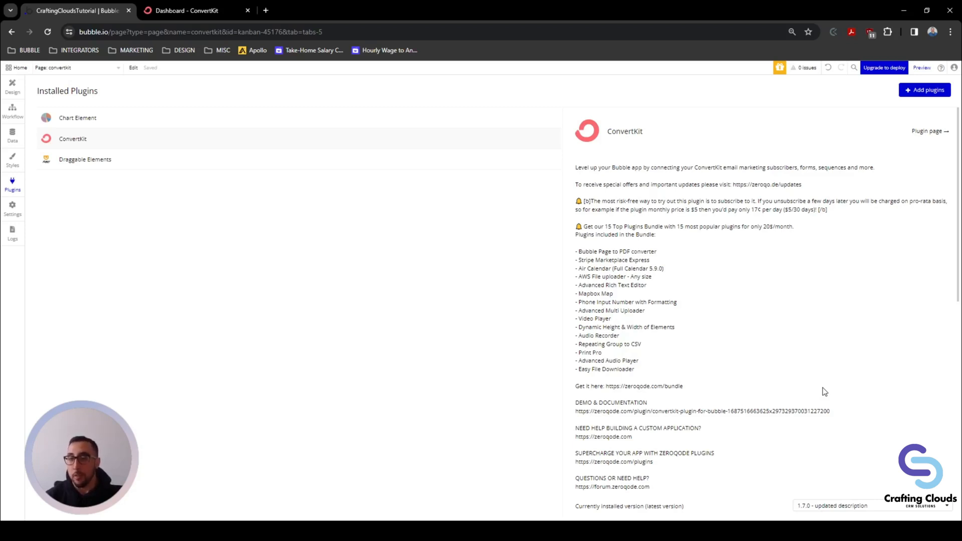
# Step: Look up the API key on ConvertKit's Advanced account settings, then return to Bubble's plugin settings
pyautogui.click(180, 11)
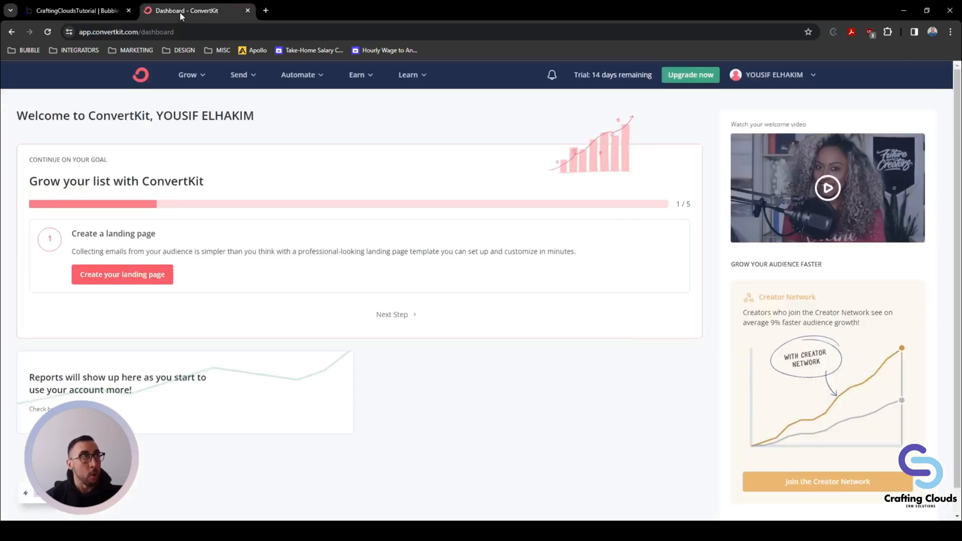
pyautogui.click(759, 79)
pyautogui.click(769, 200)
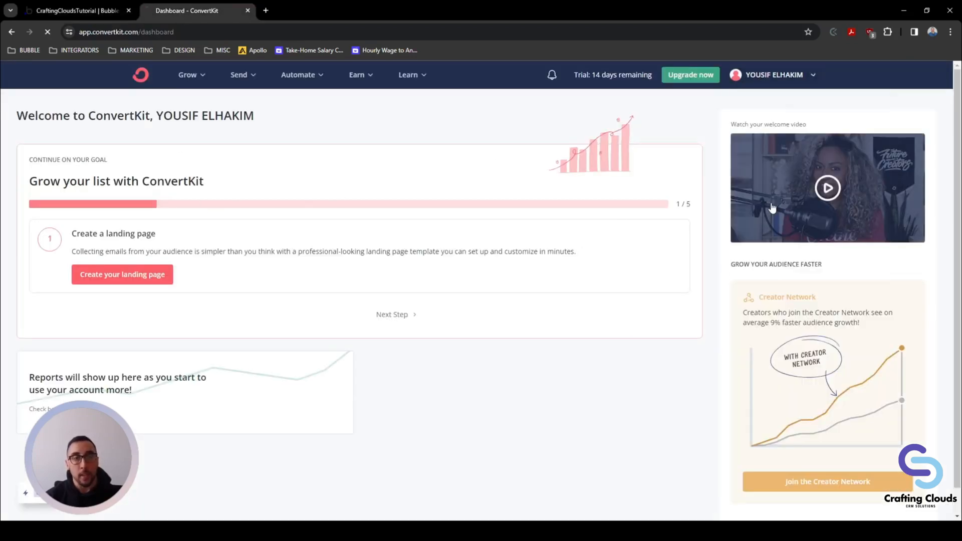
pyautogui.scroll(-3, 223, 315)
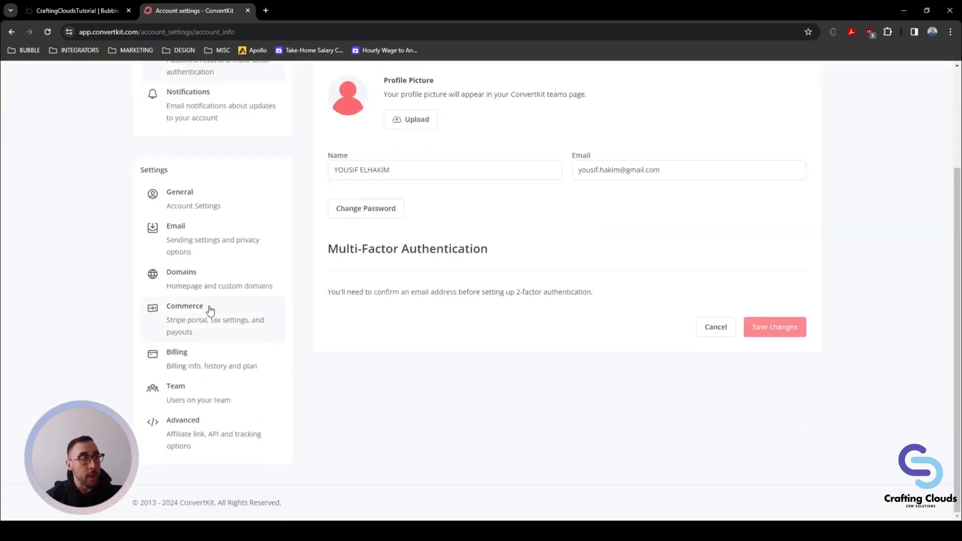
pyautogui.click(202, 432)
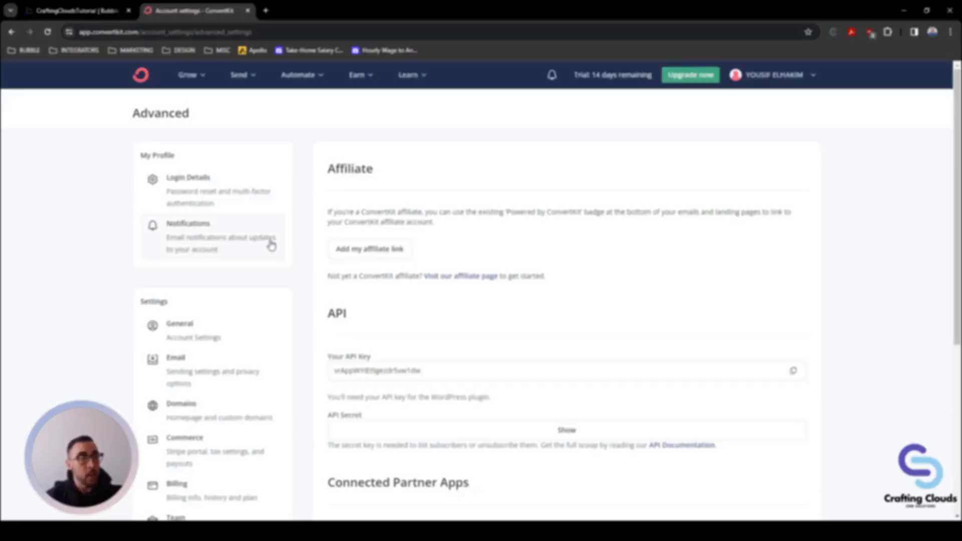
pyautogui.scroll(-2, 461, 223)
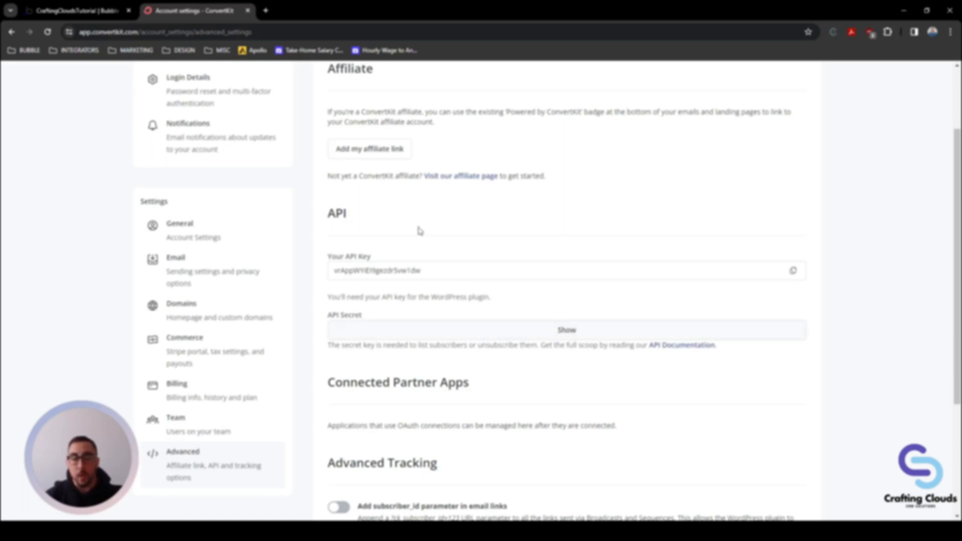
pyautogui.click(70, 11)
pyautogui.scroll(-5, 836, 275)
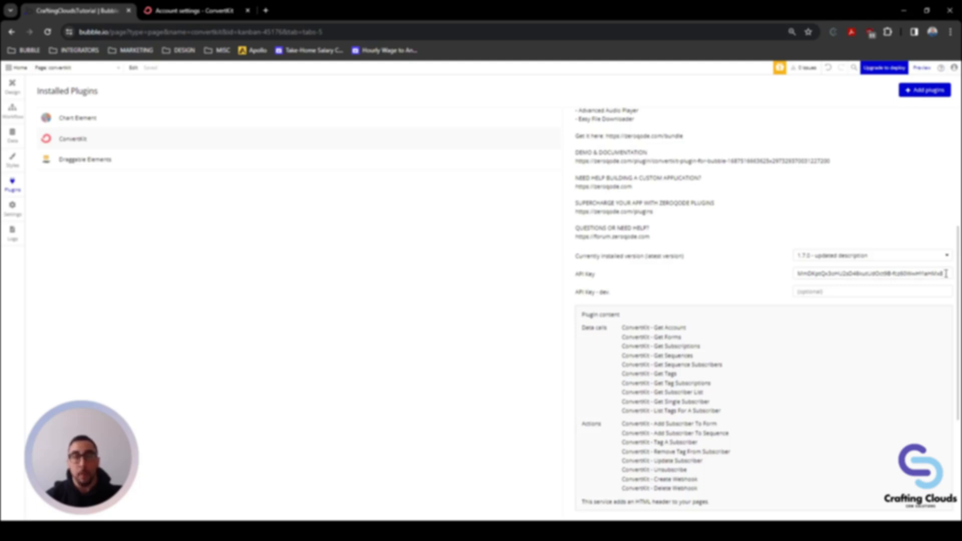
# Step: Select the key in the ConvertKit plugin's API Key field, then return to the Design view
pyautogui.moveTo(946, 273); pyautogui.dragTo(787, 275)
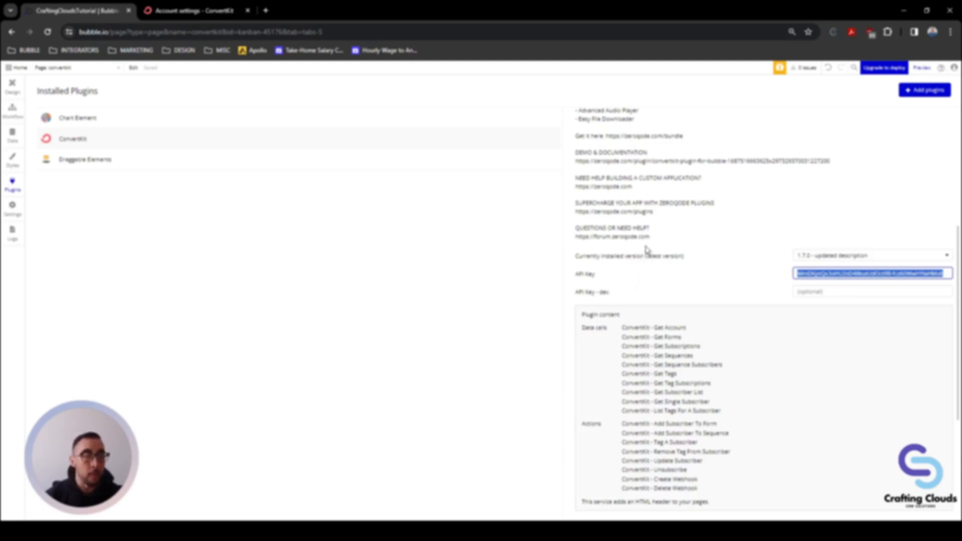
pyautogui.click(15, 99)
# Step: Create a click workflow for the Sign Up button
pyautogui.click(540, 298)
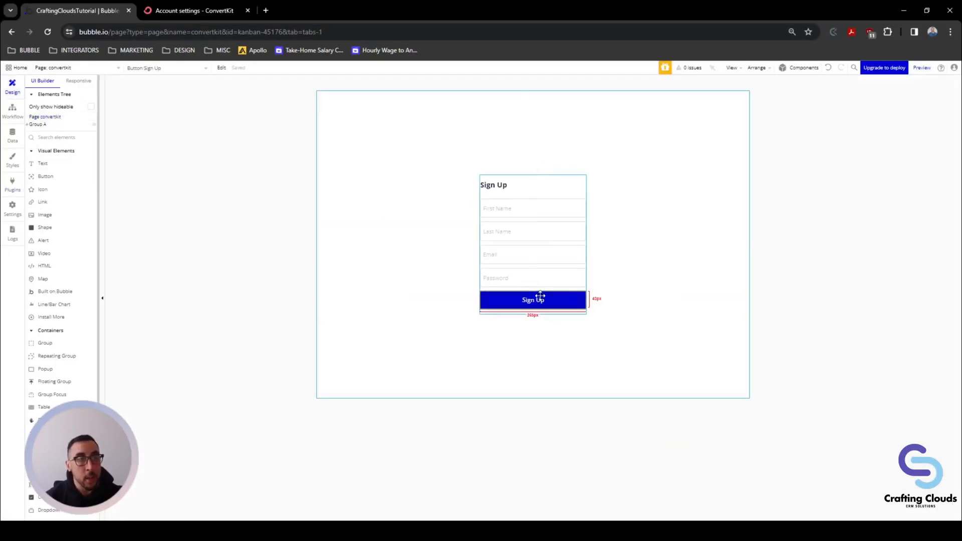
pyautogui.doubleClick(540, 298)
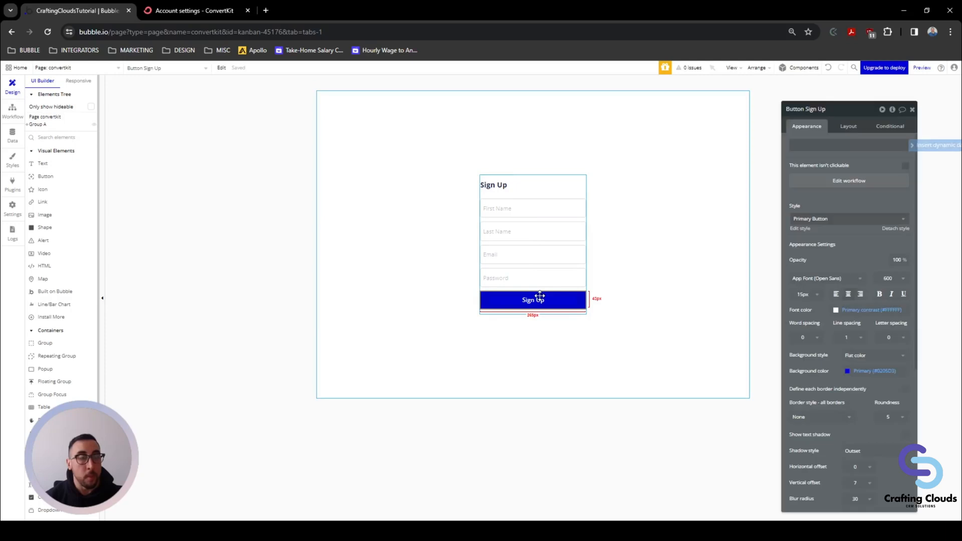
pyautogui.click(827, 182)
# Step: Add the ConvertKit Add Subscriber to Sequence action and begin filling its sequence-id
pyautogui.click(102, 167)
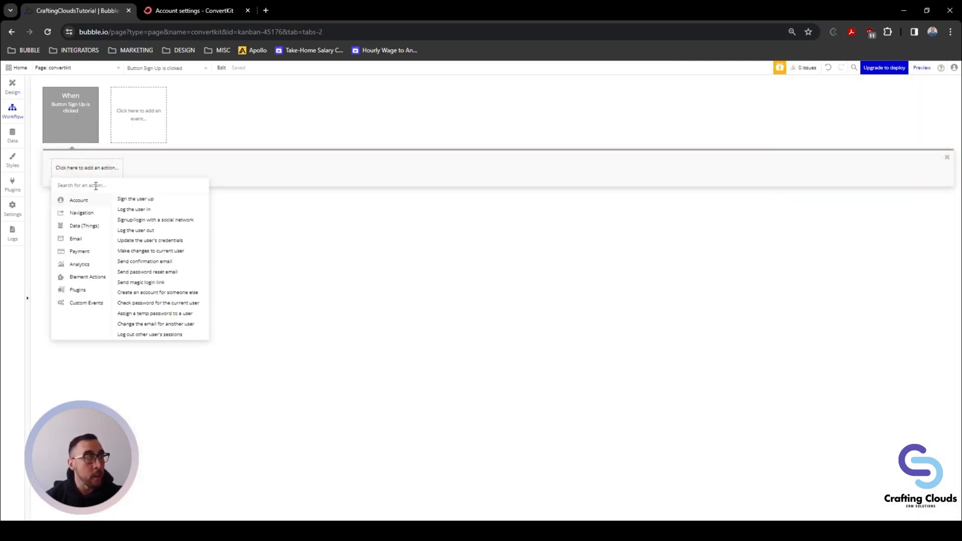
pyautogui.write('co')
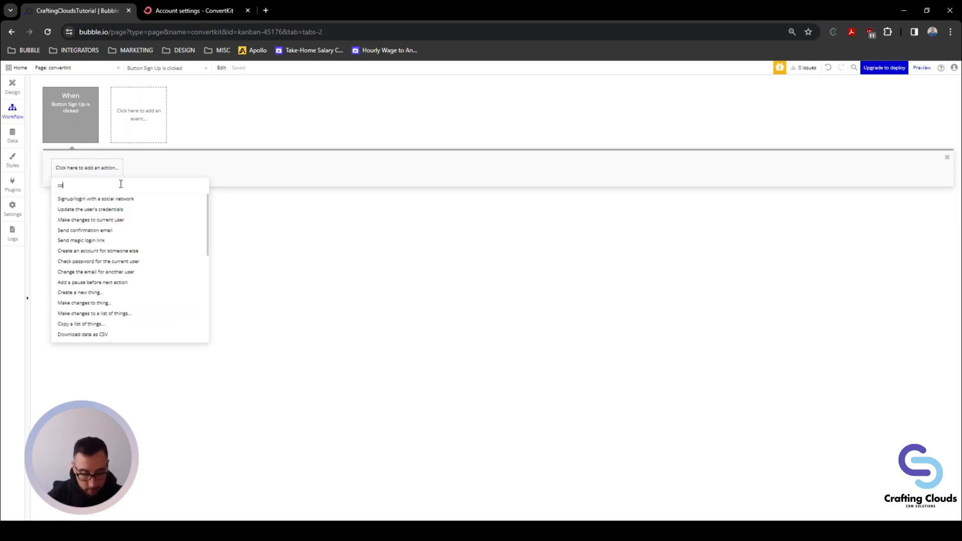
pyautogui.write('nver')
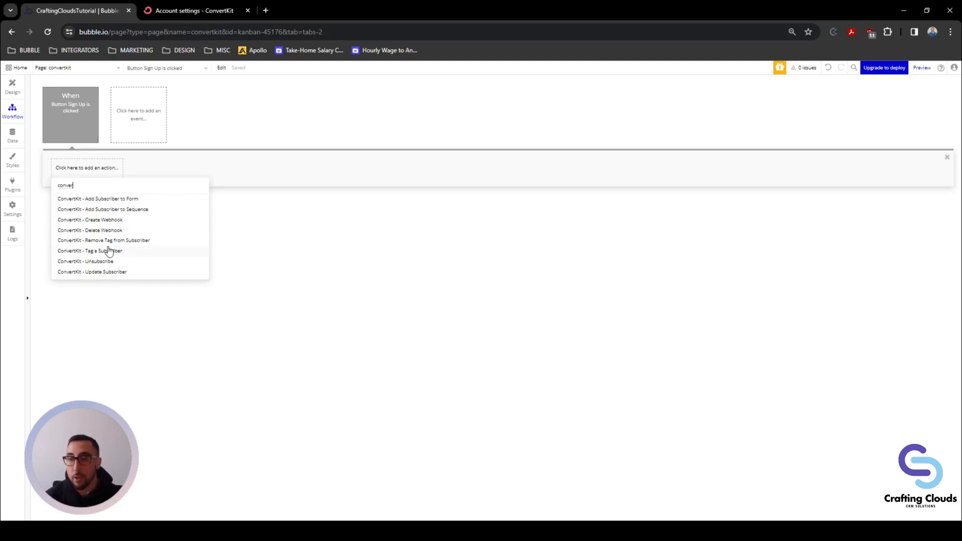
pyautogui.click(103, 210)
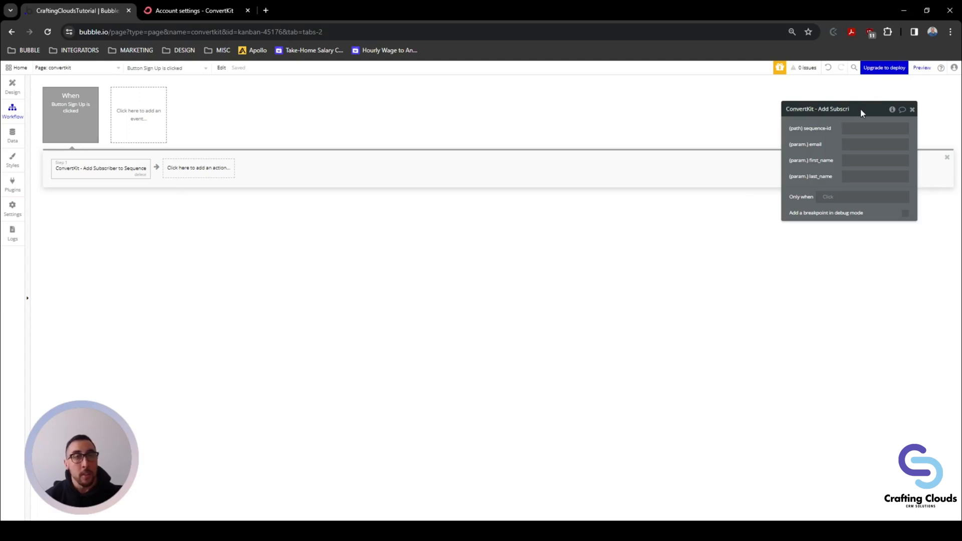
pyautogui.moveTo(861, 111); pyautogui.dragTo(474, 155)
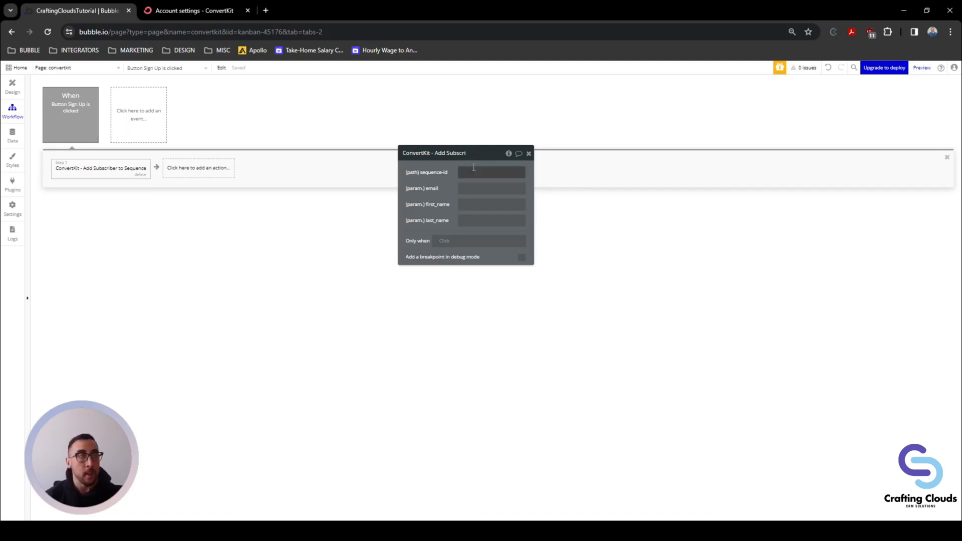
pyautogui.click(466, 172)
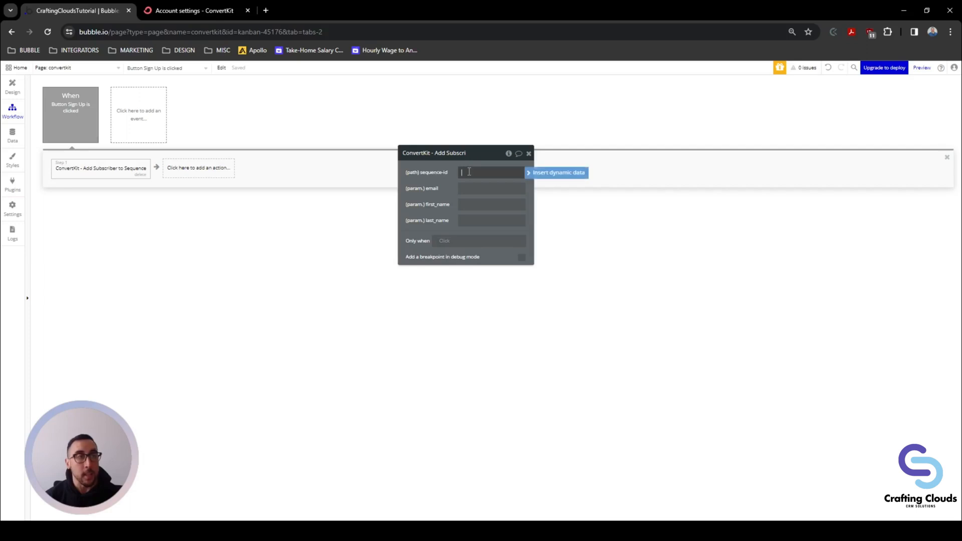
pyautogui.click(202, 12)
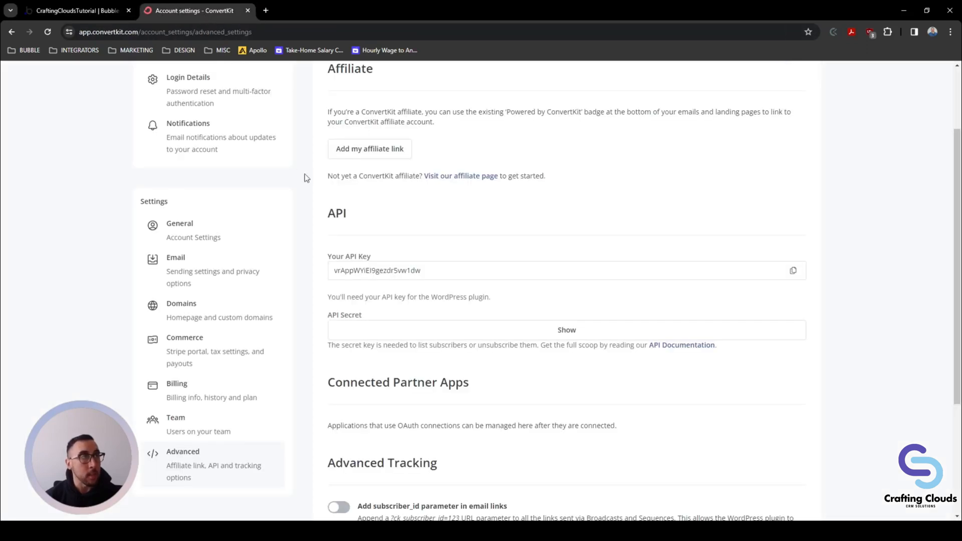
# Step: Copy the ID 1817176 of the ConvertKit sequence named Sequence from its page address
pyautogui.scroll(2, 307, 178)
pyautogui.click(245, 80)
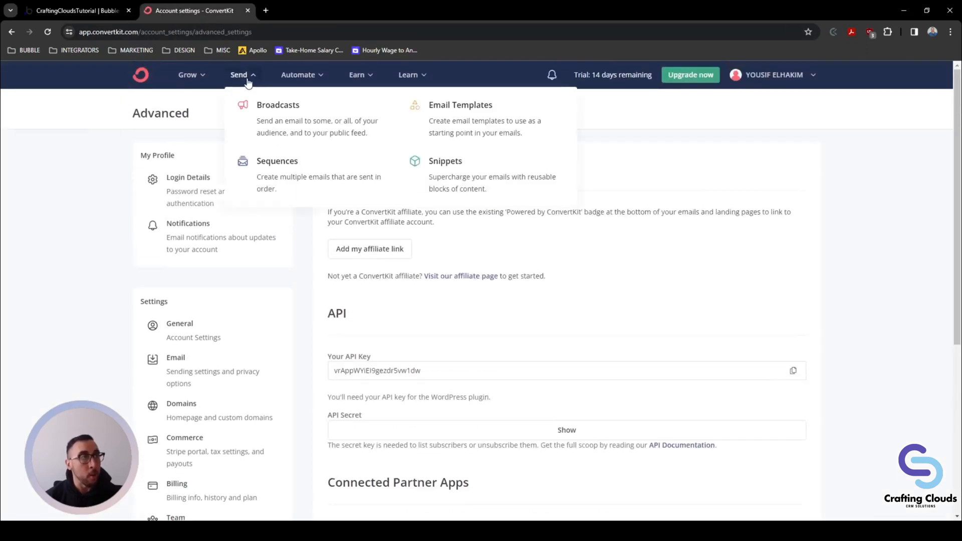
pyautogui.click(286, 184)
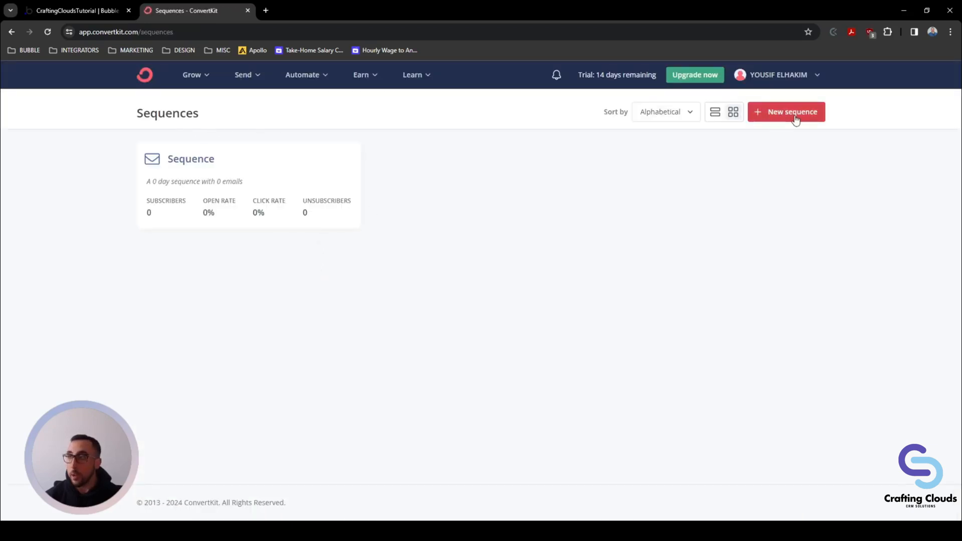
pyautogui.click(195, 163)
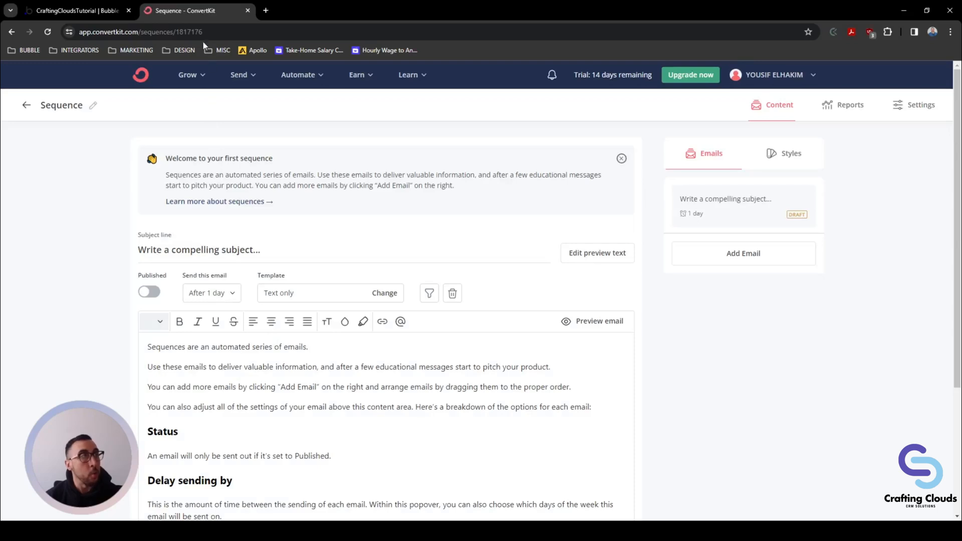
pyautogui.moveTo(219, 32); pyautogui.dragTo(79, 33)
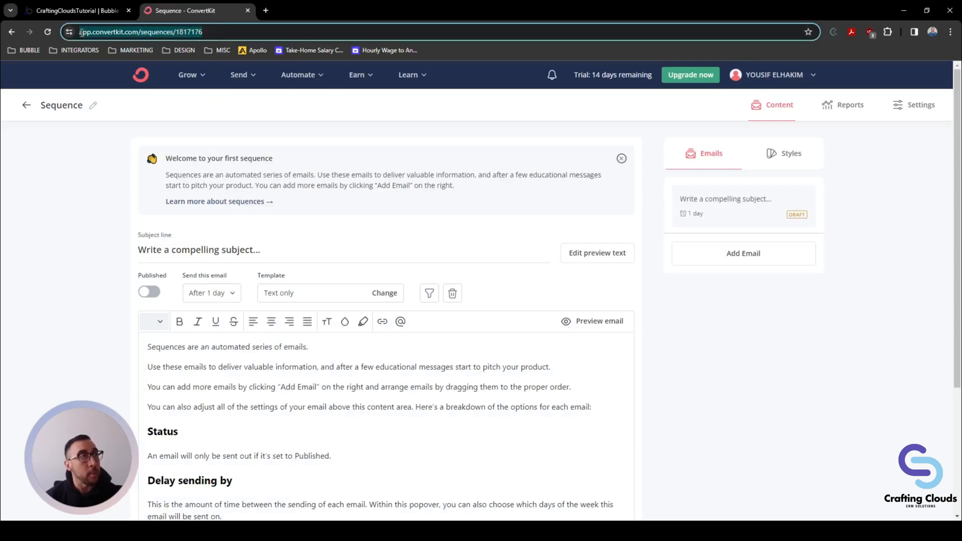
pyautogui.doubleClick(209, 31)
pyautogui.hotkey('ctrl', 'c')
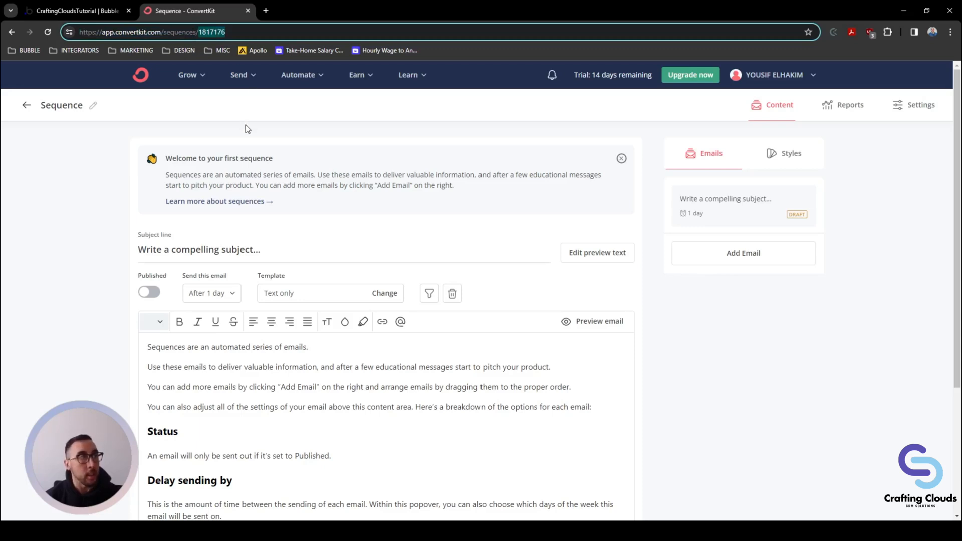
pyautogui.click(89, 13)
pyautogui.click(485, 173)
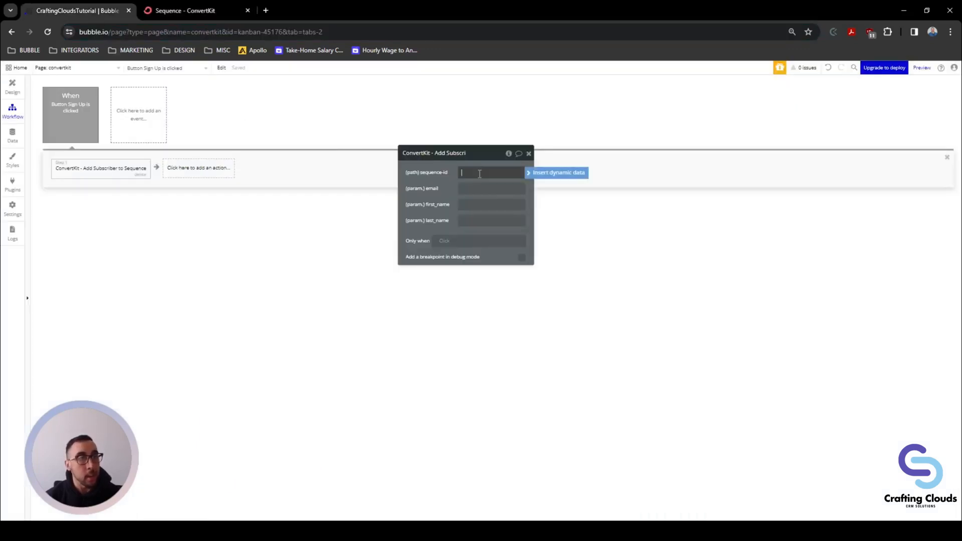
# Step: Paste sequence-id 1817176 and set email to Input Email's value
pyautogui.hotkey('ctrl', 'v')
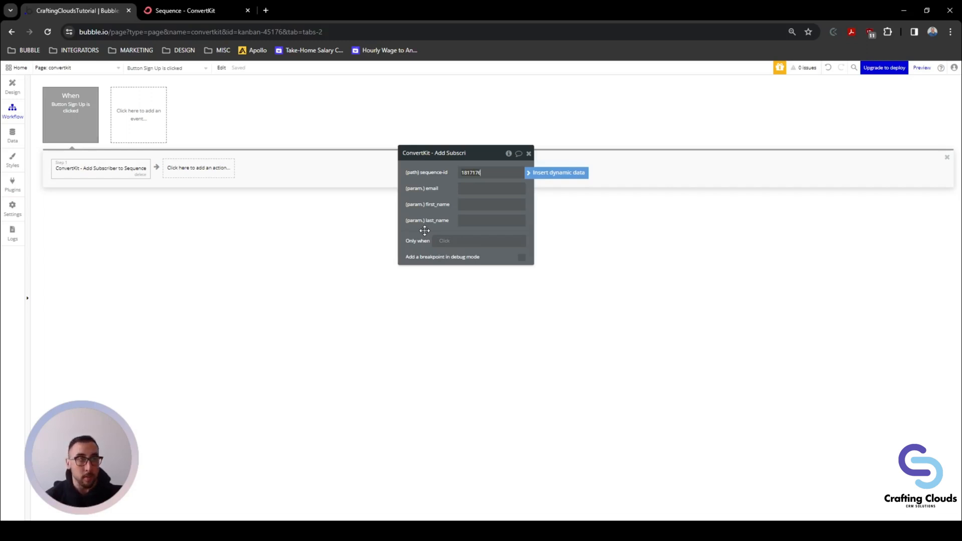
pyautogui.click(470, 190)
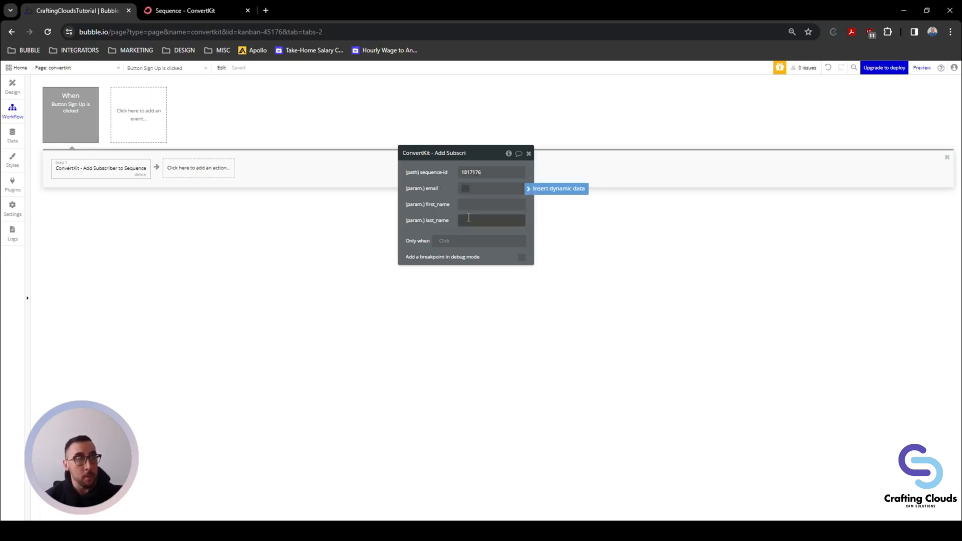
pyautogui.click(539, 189)
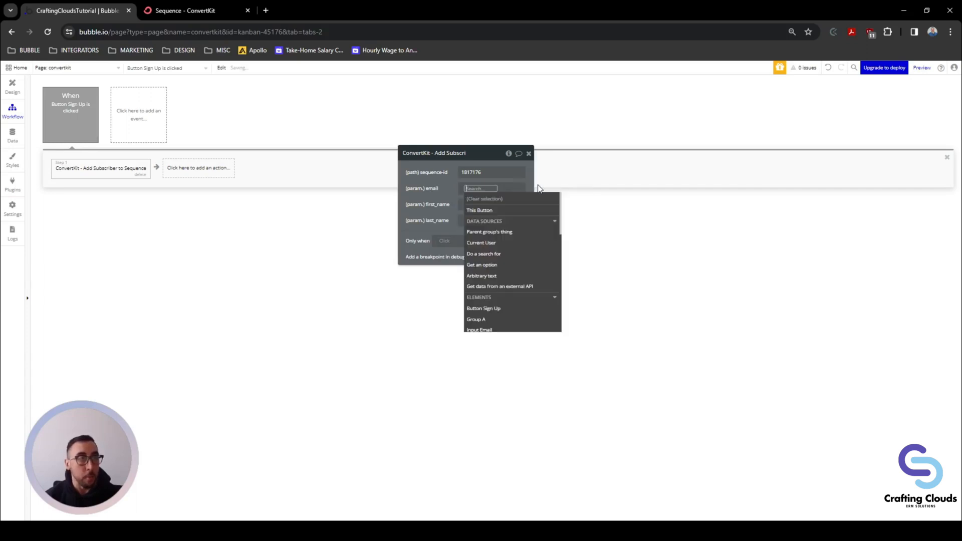
pyautogui.write('email')
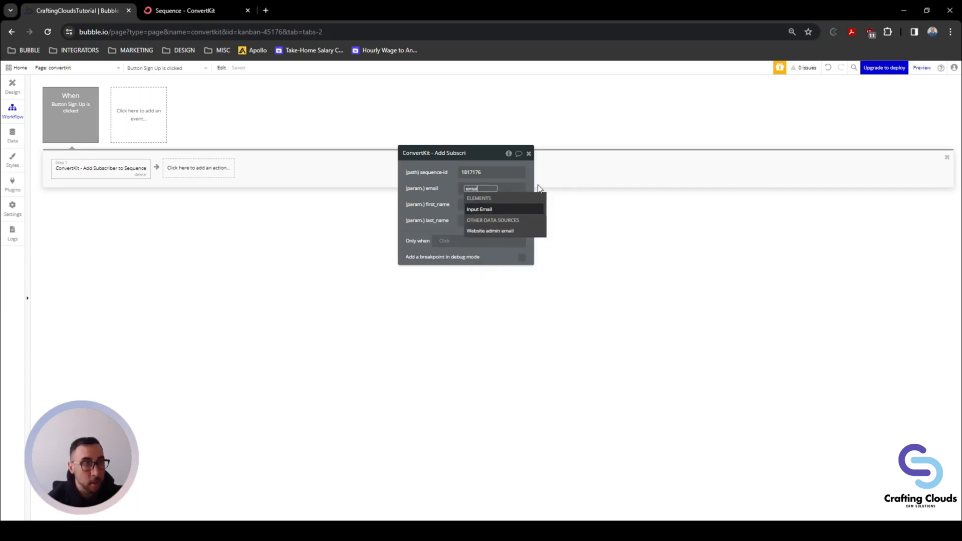
pyautogui.click(501, 210)
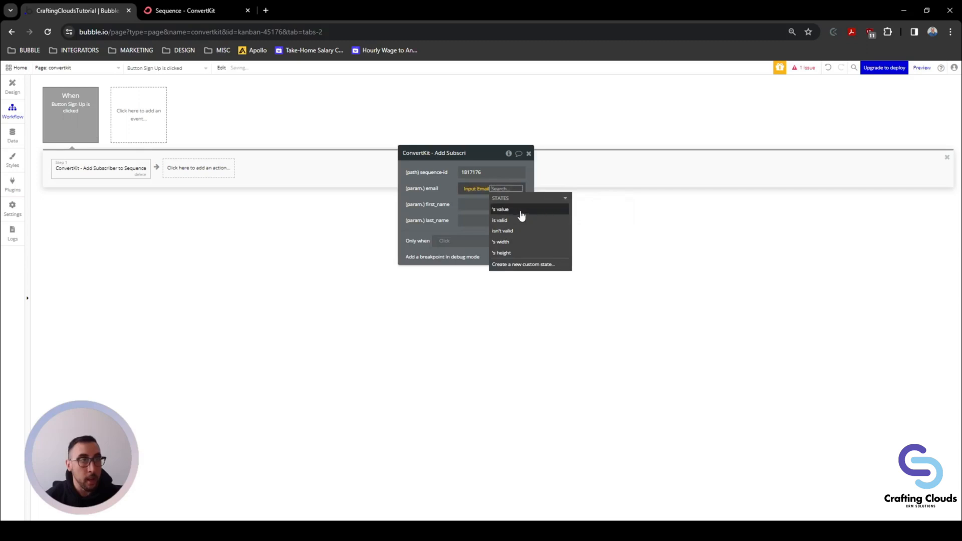
pyautogui.click(483, 203)
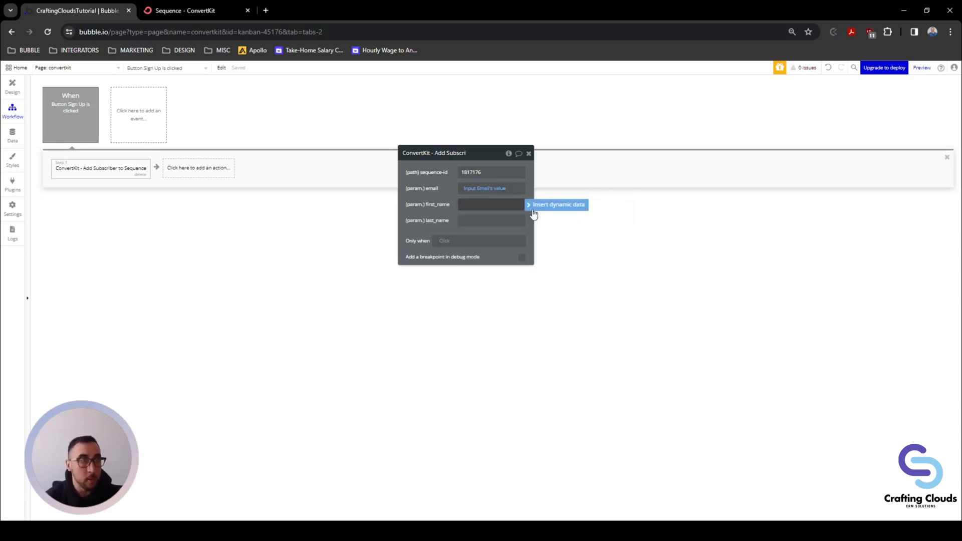
# Step: Set first_name and last_name to Input First Name's and Input Last Name's values
pyautogui.click(556, 205)
pyautogui.write('firs')
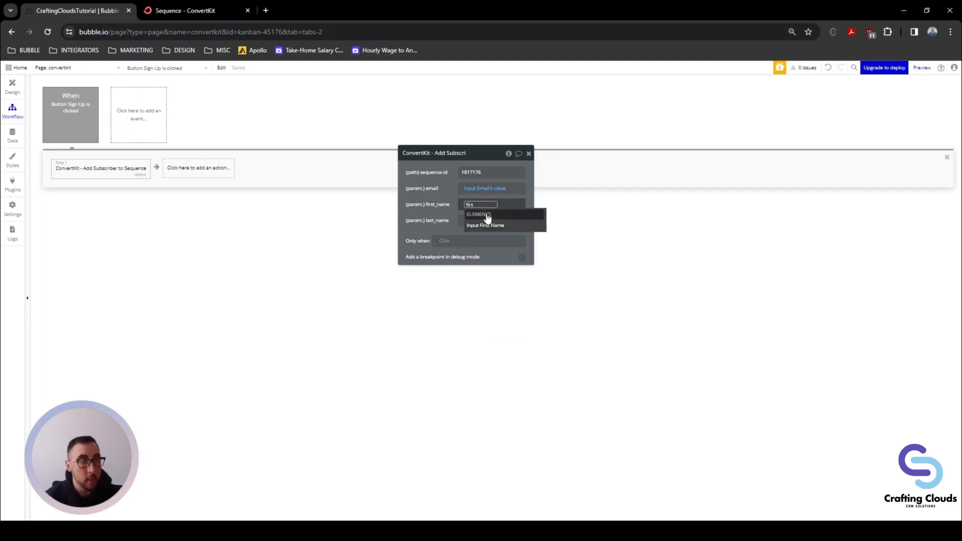
pyautogui.click(486, 225)
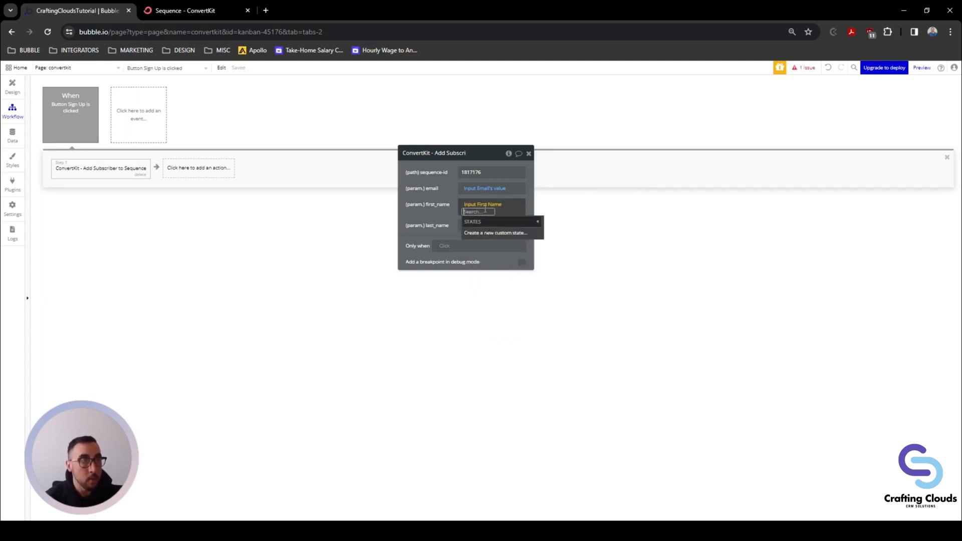
pyautogui.click(495, 205)
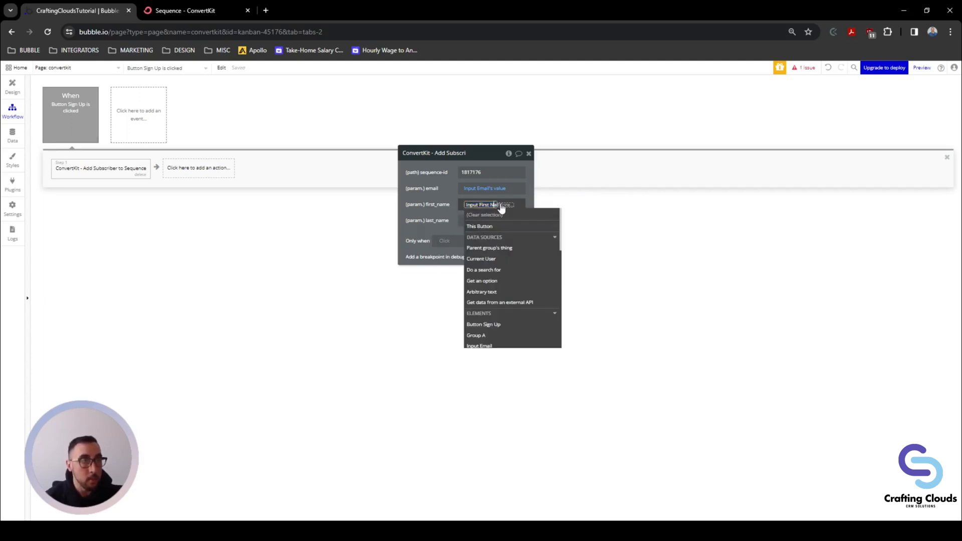
pyautogui.click(499, 205)
pyautogui.click(485, 232)
pyautogui.click(445, 213)
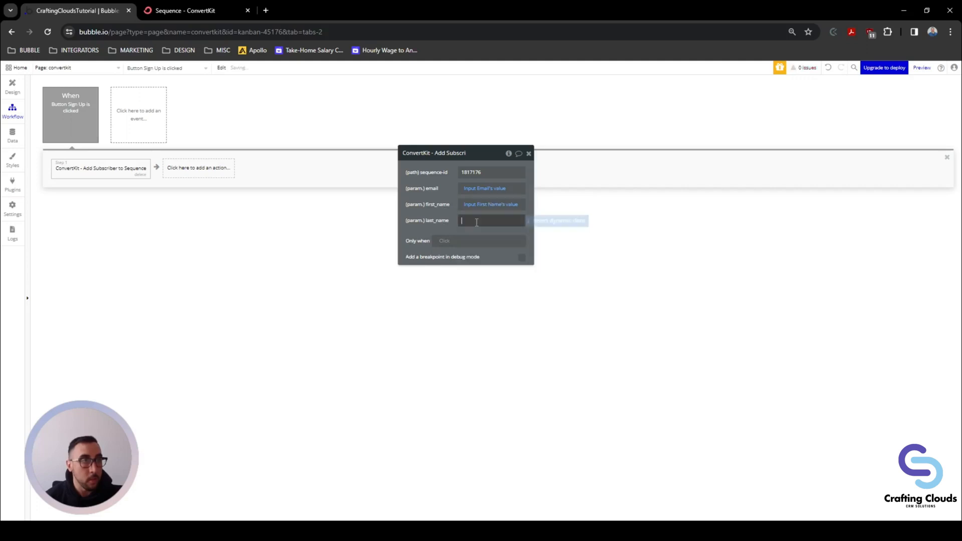
pyautogui.click(493, 220)
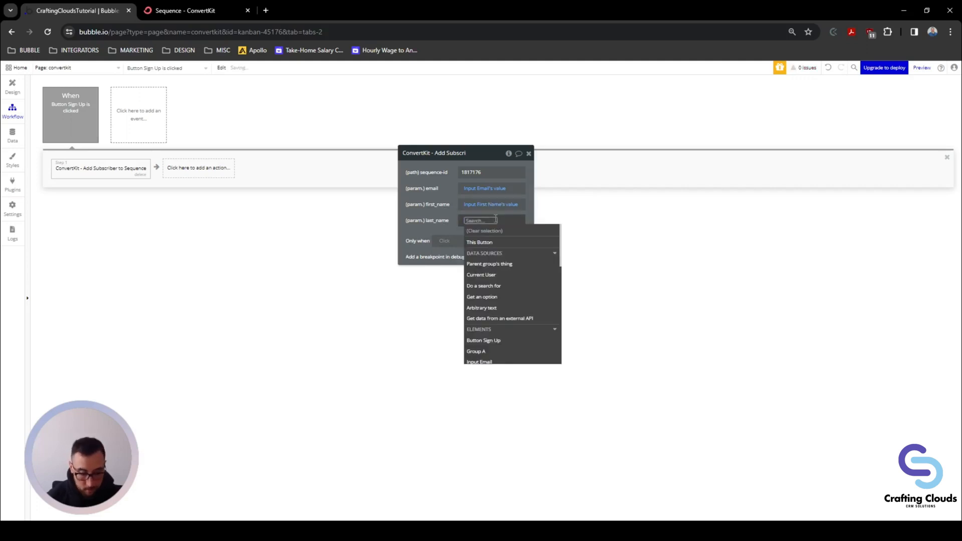
pyautogui.write('last')
pyautogui.click(501, 242)
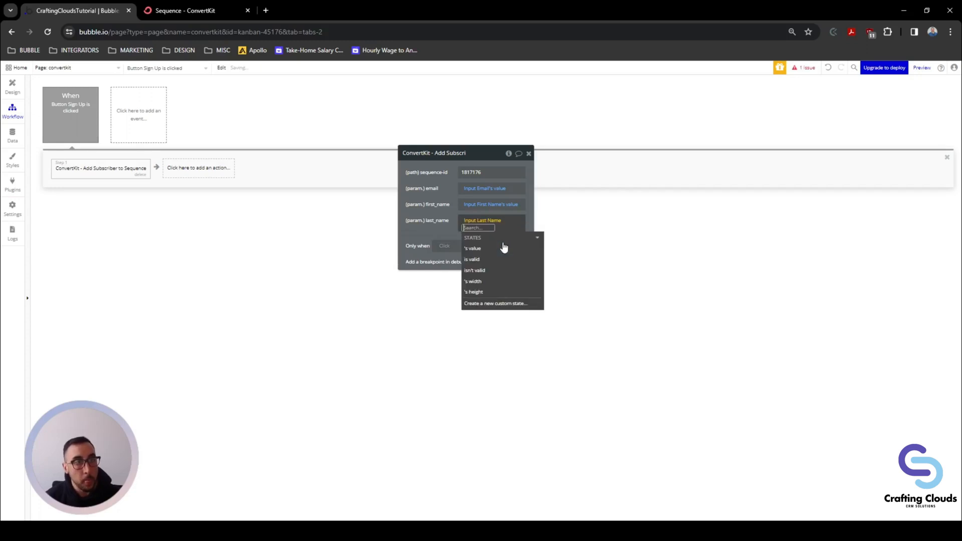
pyautogui.click(486, 250)
pyautogui.click(439, 229)
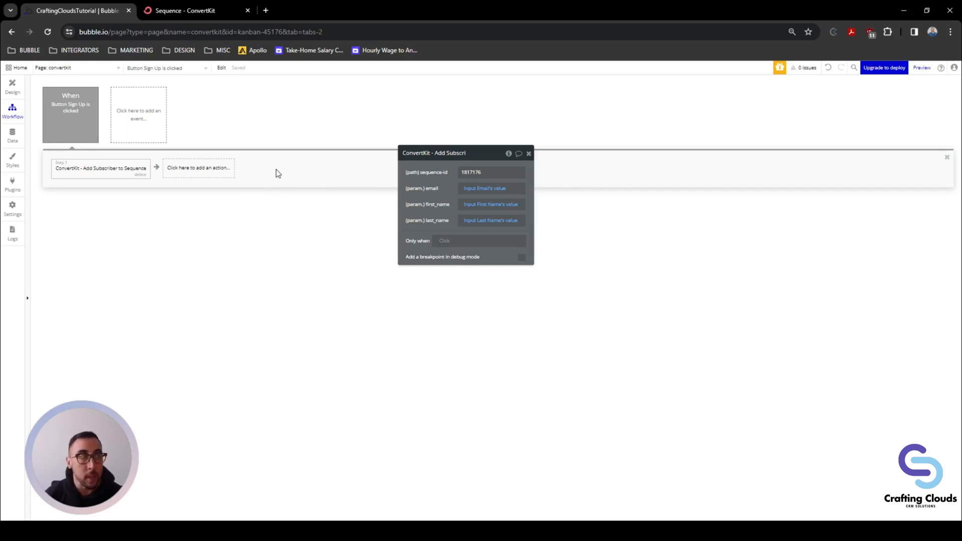
# Step: Add a 'Set state of an element' action and move it to Step 1
pyautogui.click(528, 154)
pyautogui.click(196, 176)
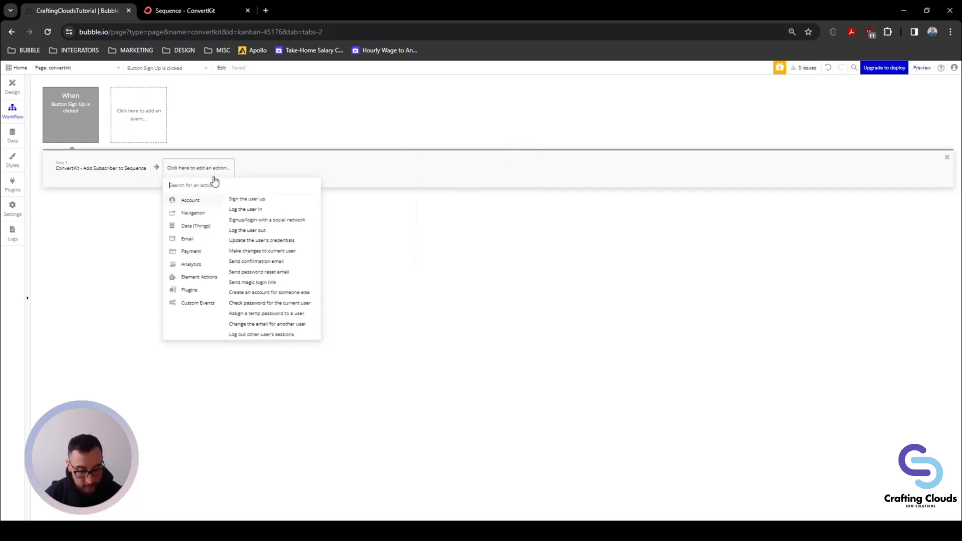
pyautogui.write('set st')
pyautogui.click(217, 197)
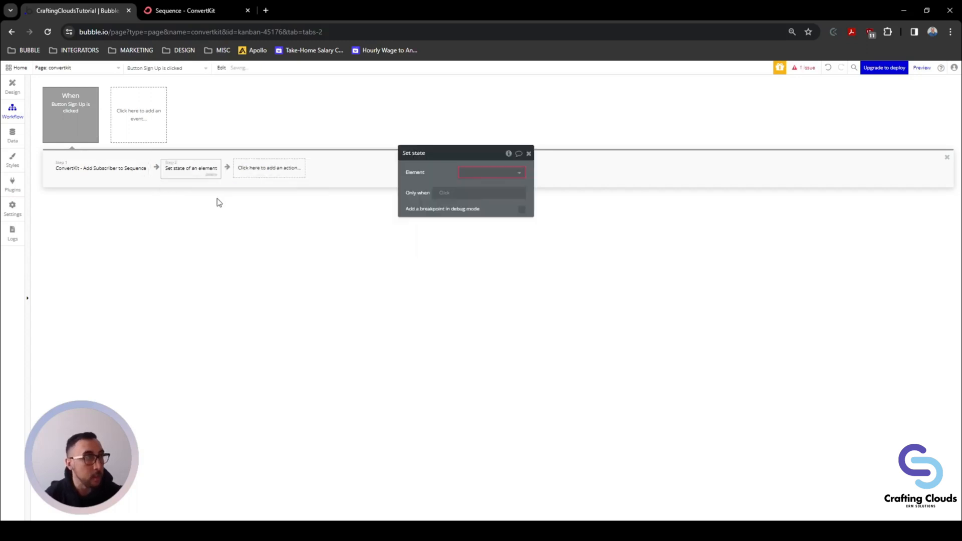
pyautogui.moveTo(195, 170); pyautogui.dragTo(105, 181)
pyautogui.click(155, 170)
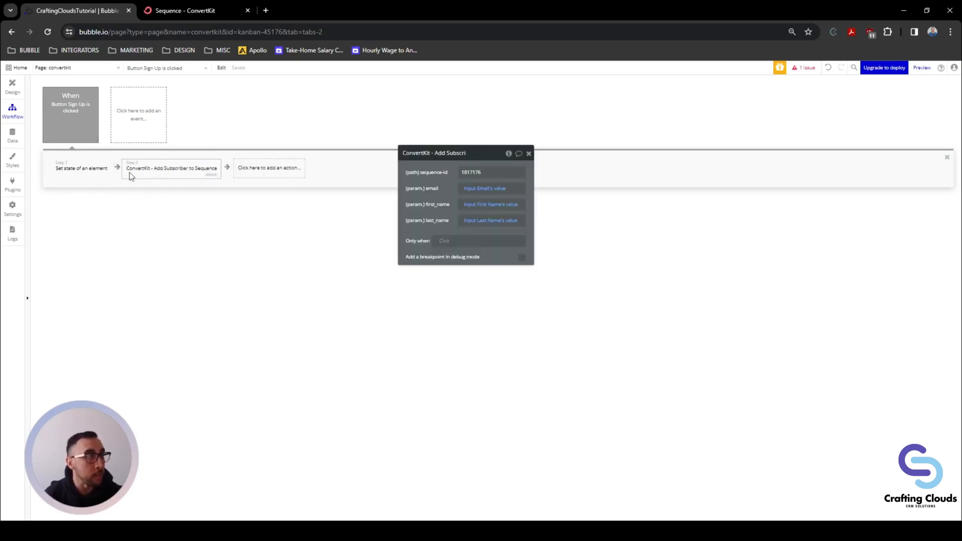
pyautogui.click(93, 173)
# Step: Target the convertkit page and create a number custom state named SubcriberCheck
pyautogui.click(469, 173)
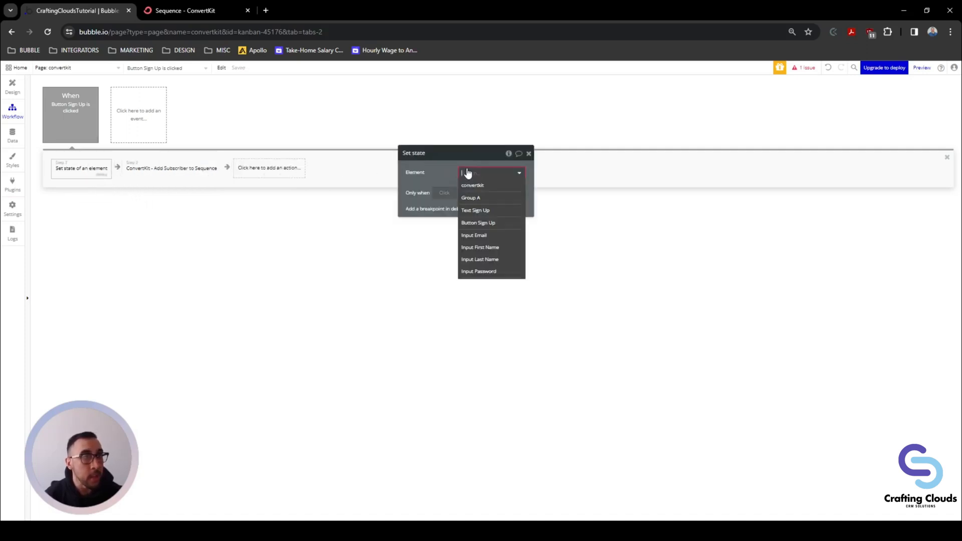
pyautogui.click(471, 186)
pyautogui.click(472, 190)
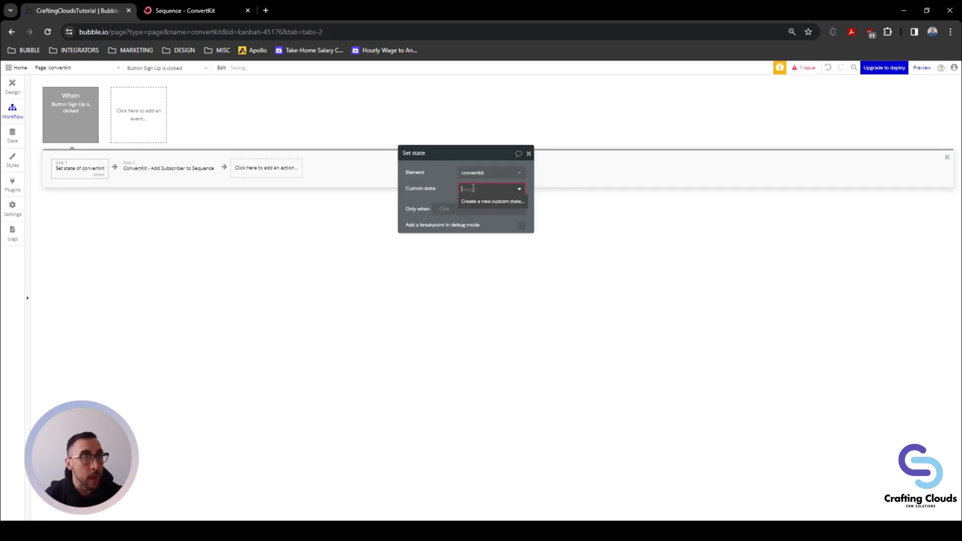
pyautogui.click(477, 203)
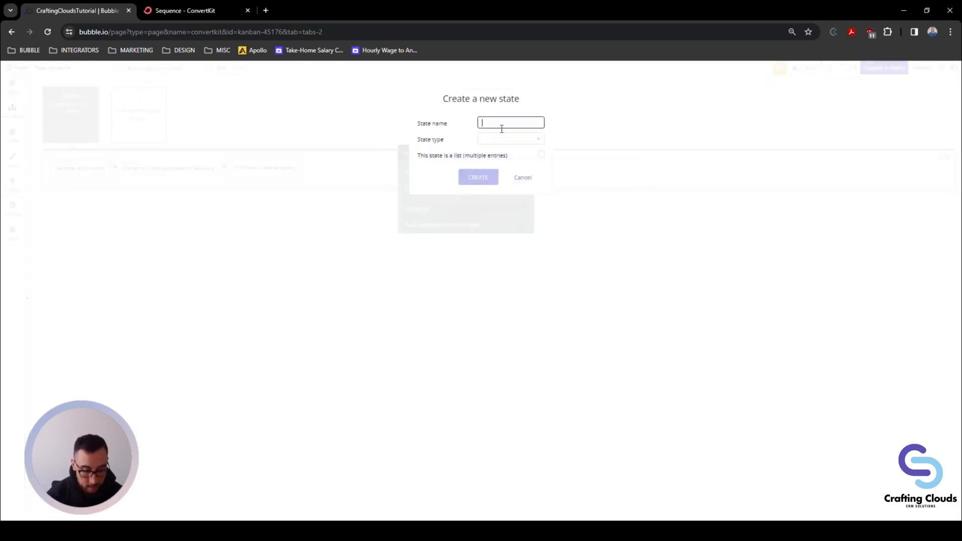
pyautogui.write('Subcriber')
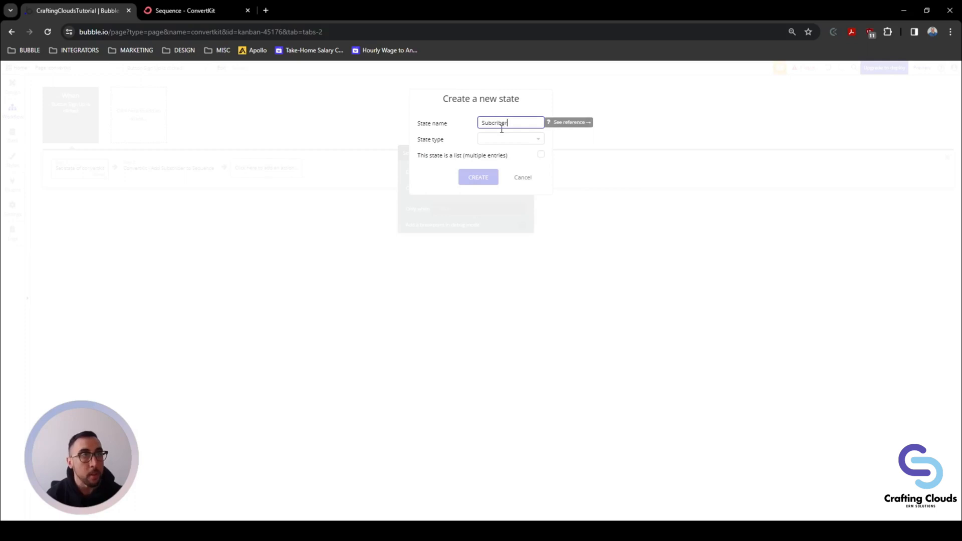
pyautogui.write('Check')
pyautogui.click(509, 140)
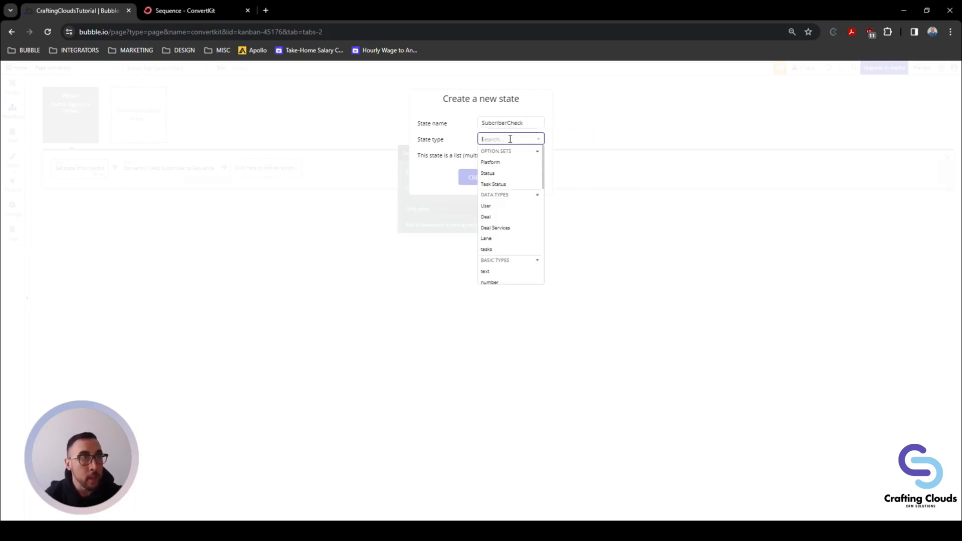
pyautogui.scroll(-3, 510, 216)
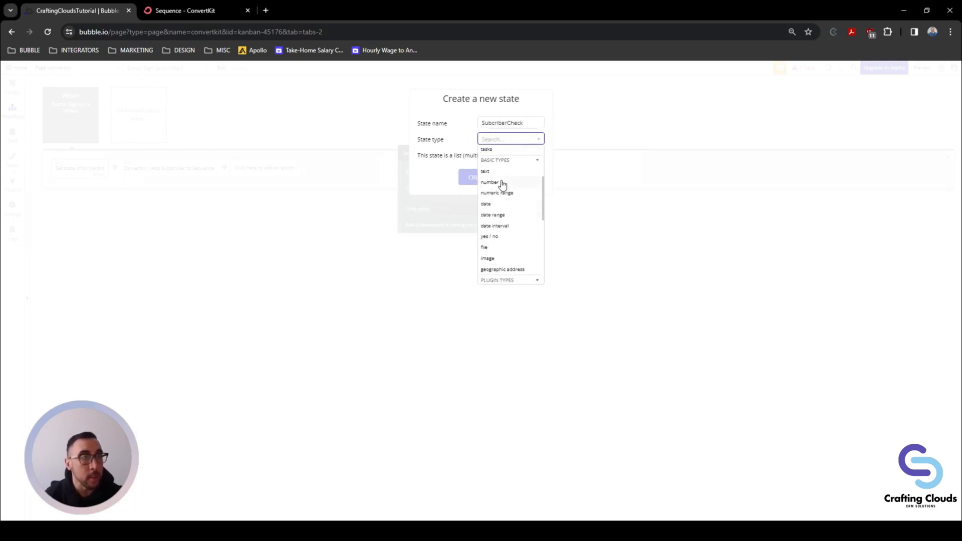
pyautogui.click(497, 182)
pyautogui.click(480, 178)
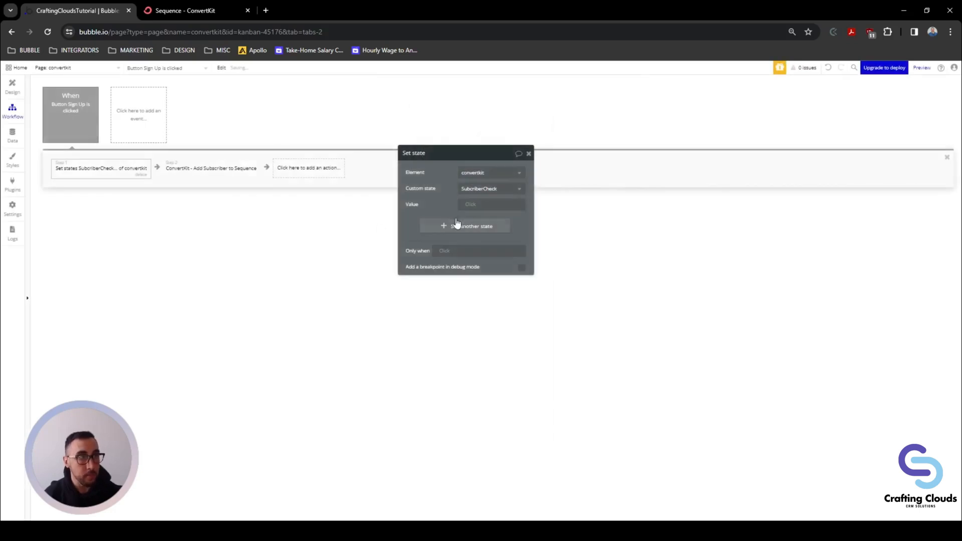
# Step: Take the state's value from the ConvertKit Get Subscriber List API call
pyautogui.click(472, 206)
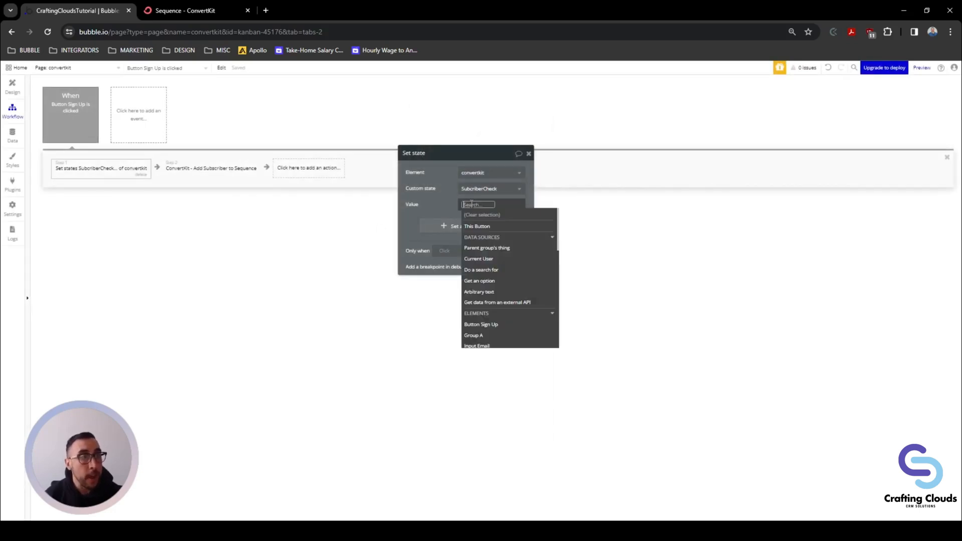
pyautogui.click(511, 303)
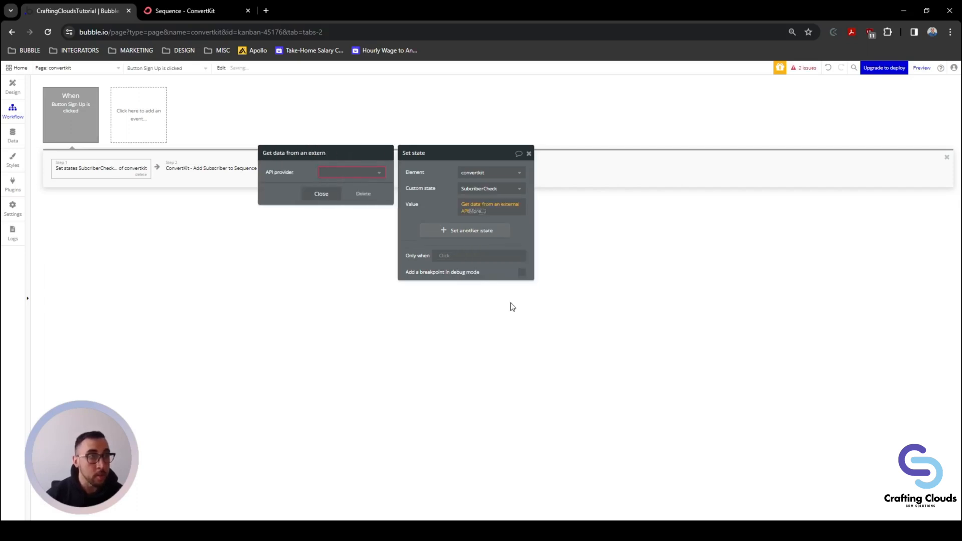
pyautogui.click(354, 175)
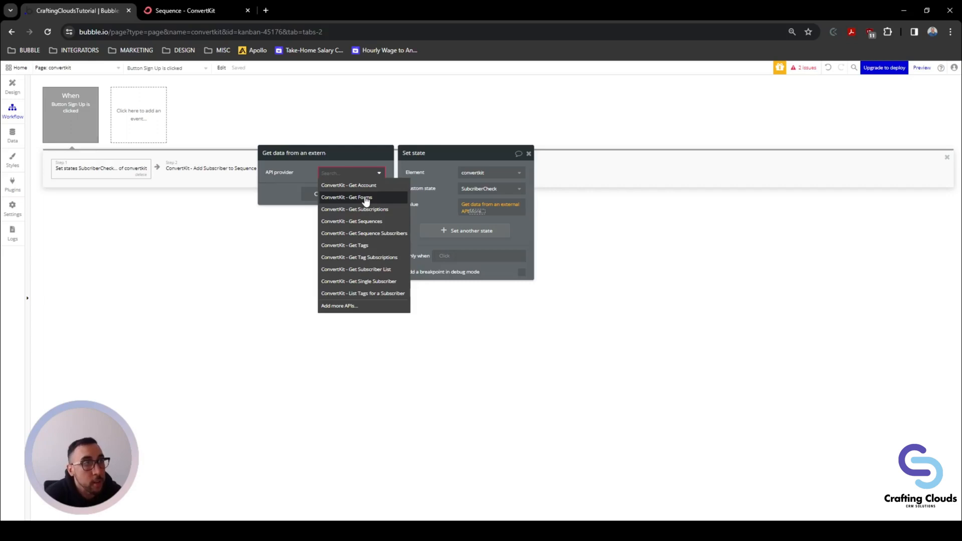
pyautogui.click(365, 271)
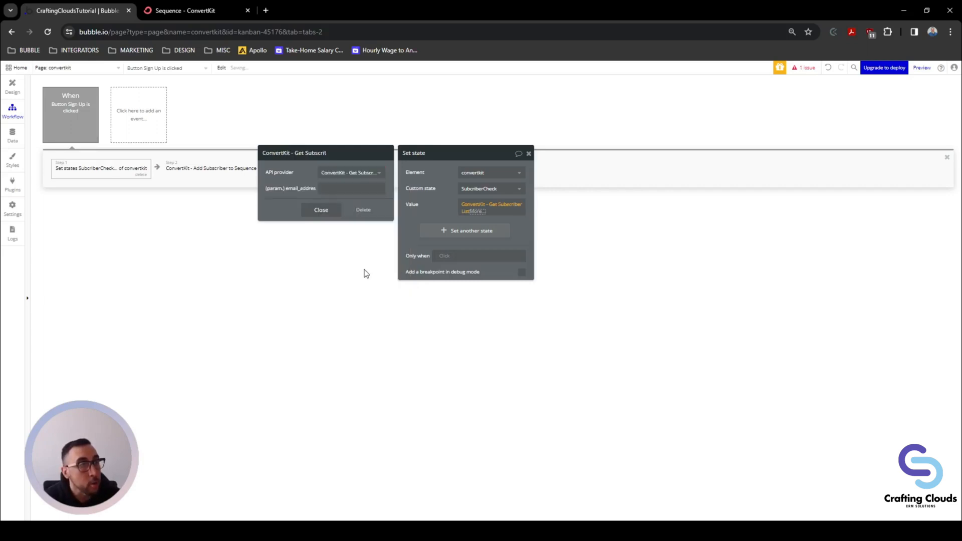
# Step: Set email_address to Input Email's value and store the list's total_subscribers
pyautogui.click(331, 187)
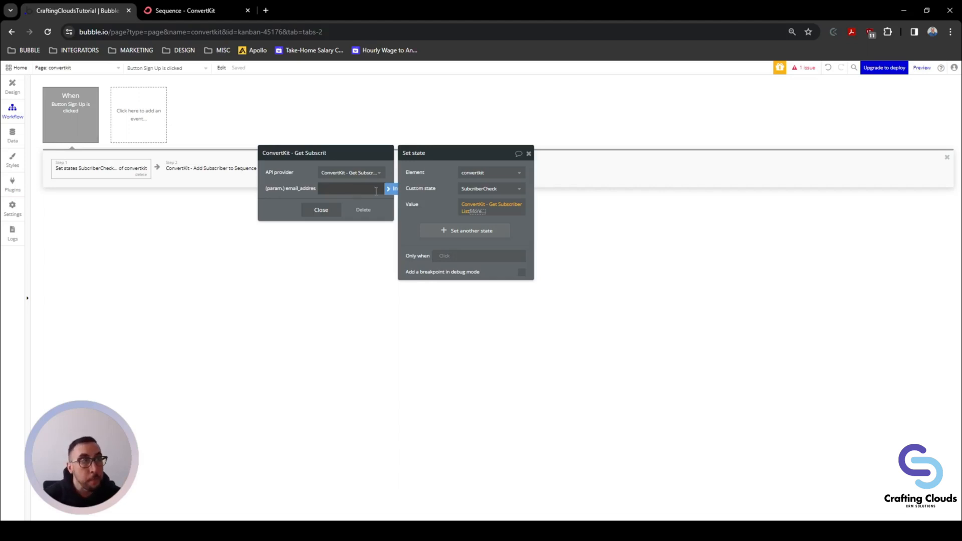
pyautogui.click(392, 193)
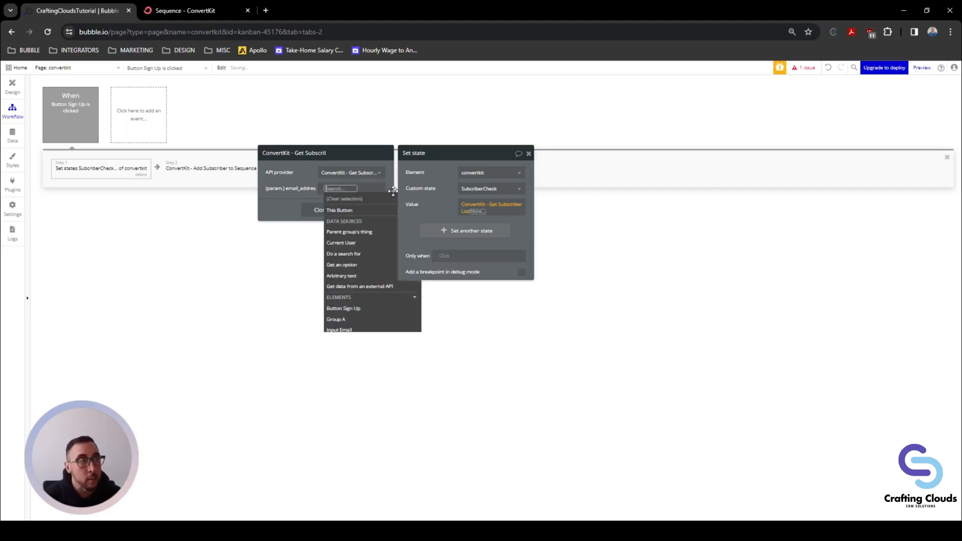
pyautogui.write('e')
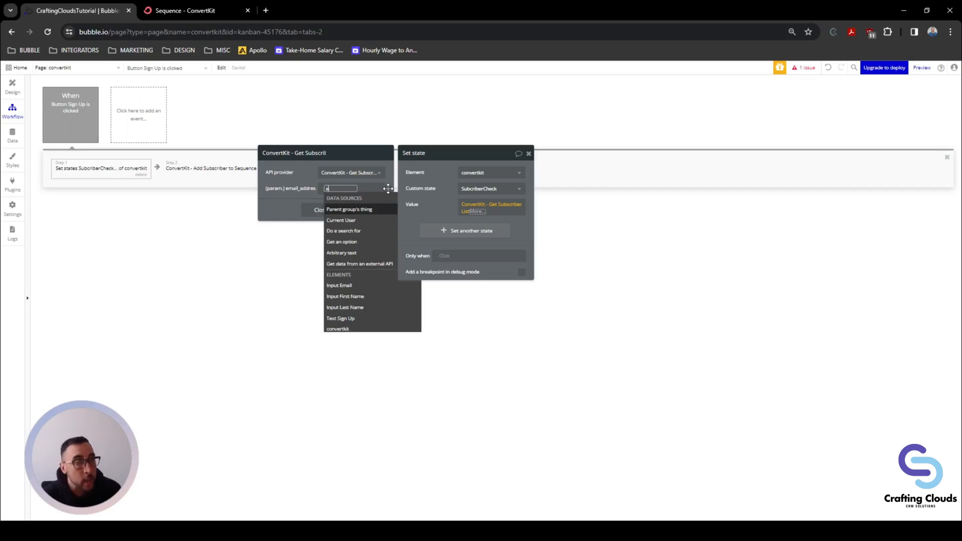
pyautogui.write('mail')
pyautogui.click(365, 210)
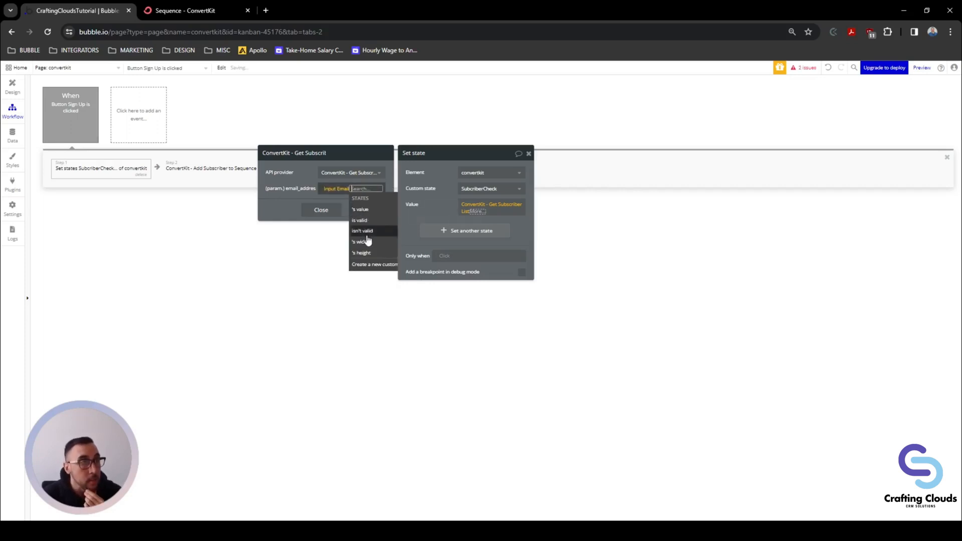
pyautogui.click(313, 219)
pyautogui.click(328, 211)
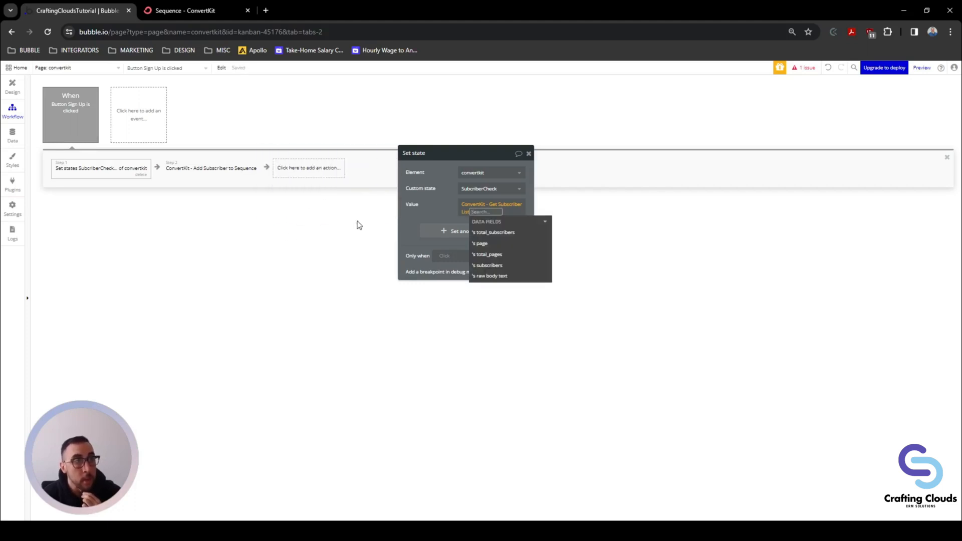
pyautogui.click(495, 233)
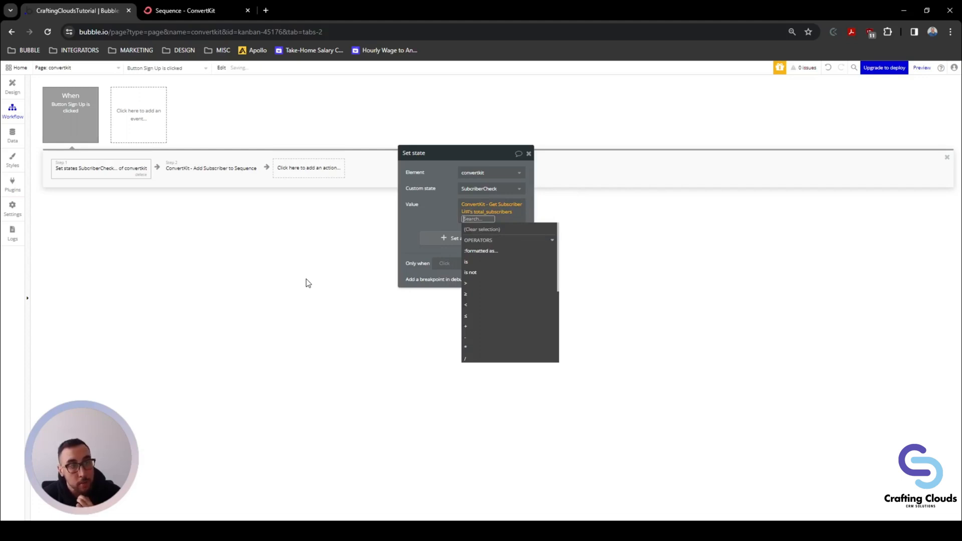
pyautogui.click(424, 214)
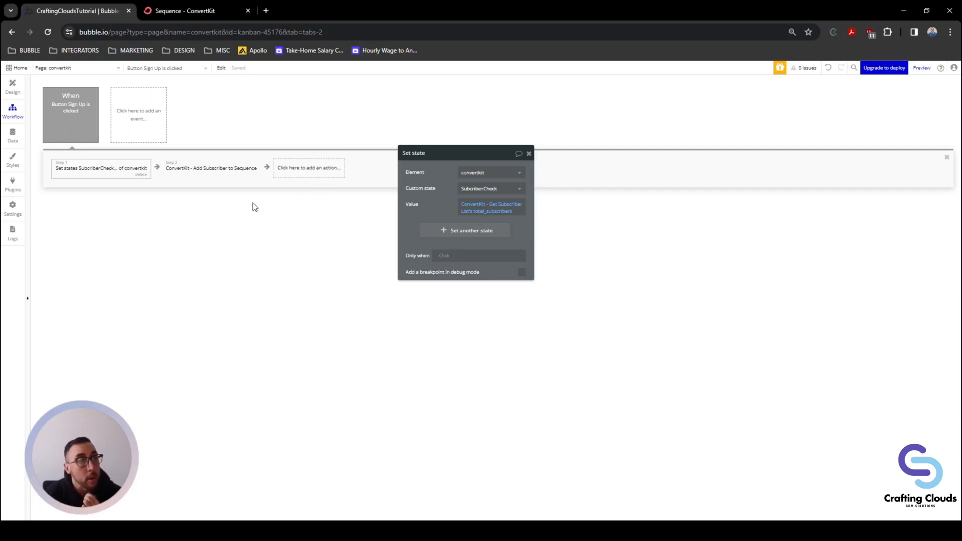
# Step: Give step 2 the condition: Only when convertkit's SubcriberCheck is 0
pyautogui.click(217, 172)
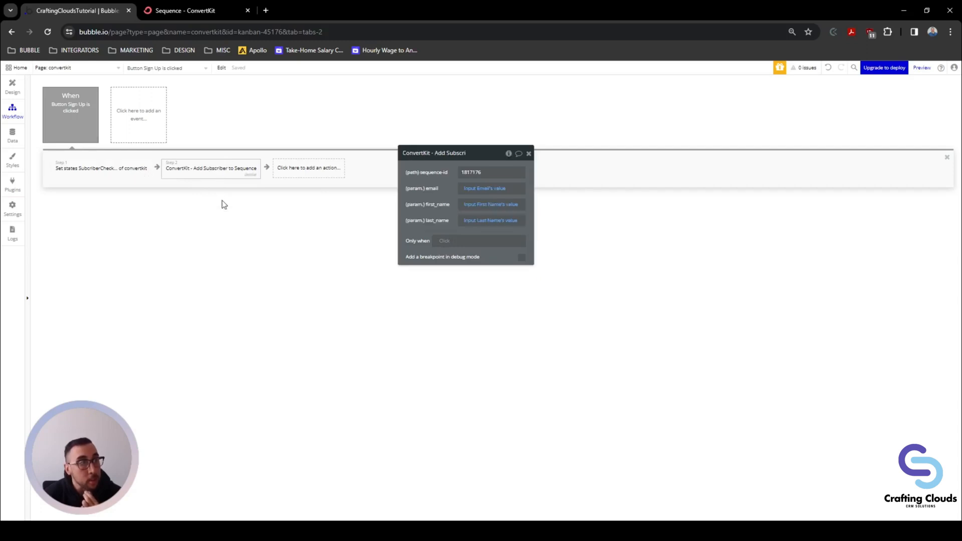
pyautogui.click(444, 242)
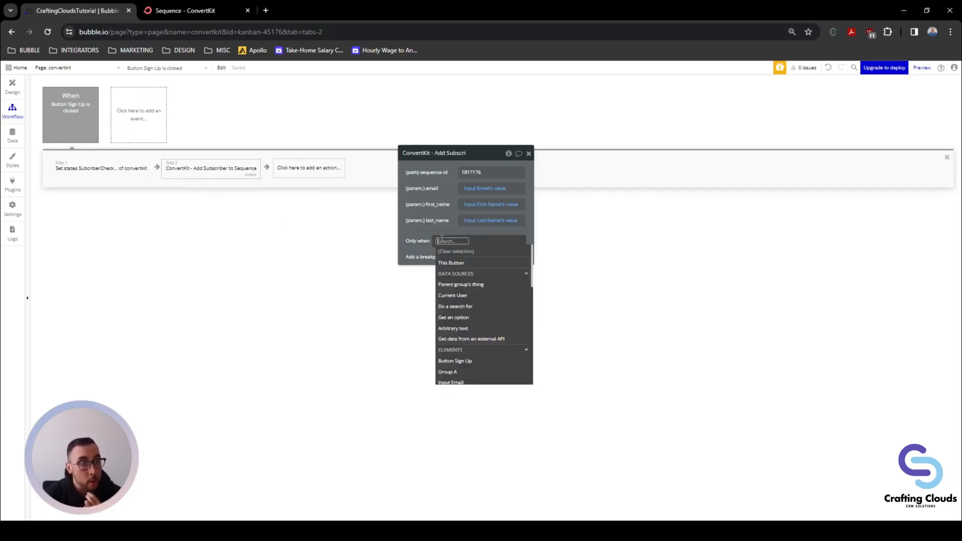
pyautogui.write('conv')
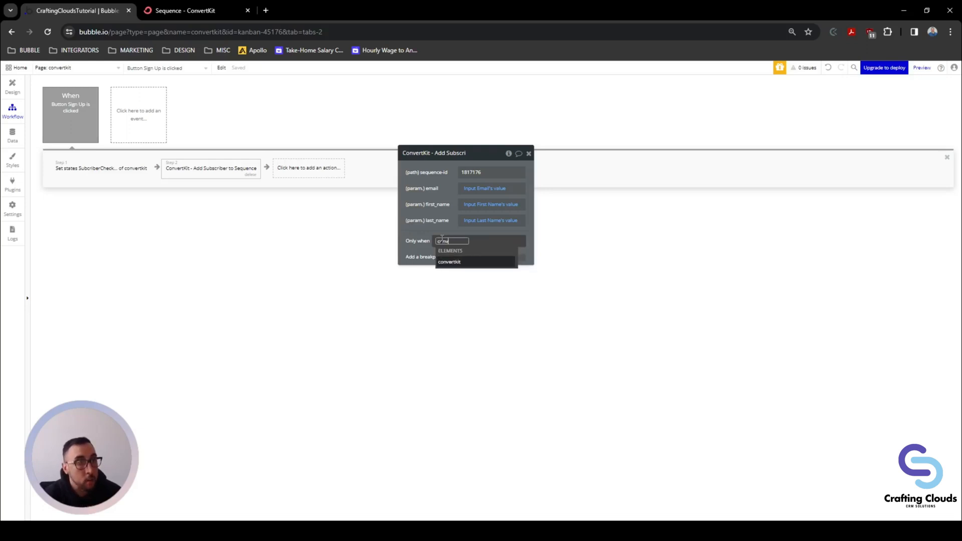
pyautogui.click(454, 263)
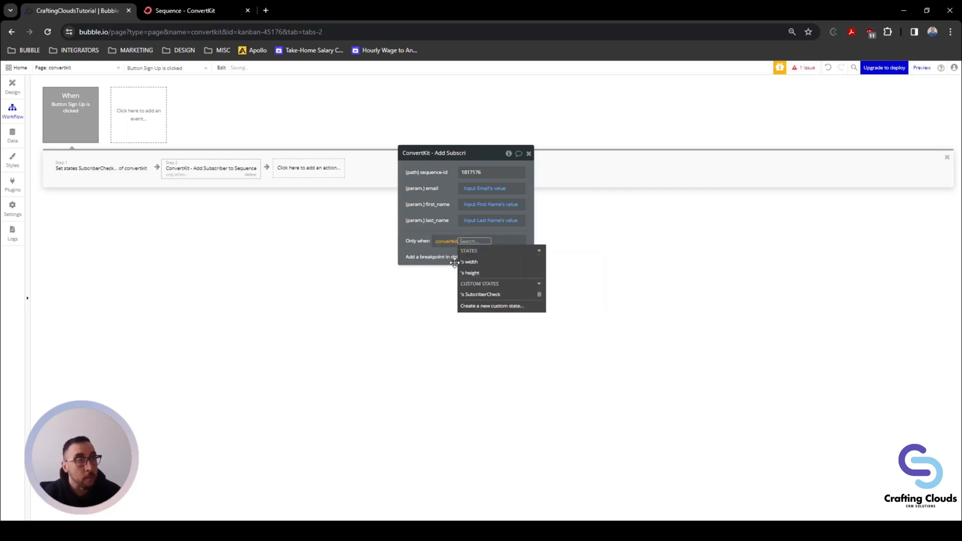
pyautogui.click(483, 294)
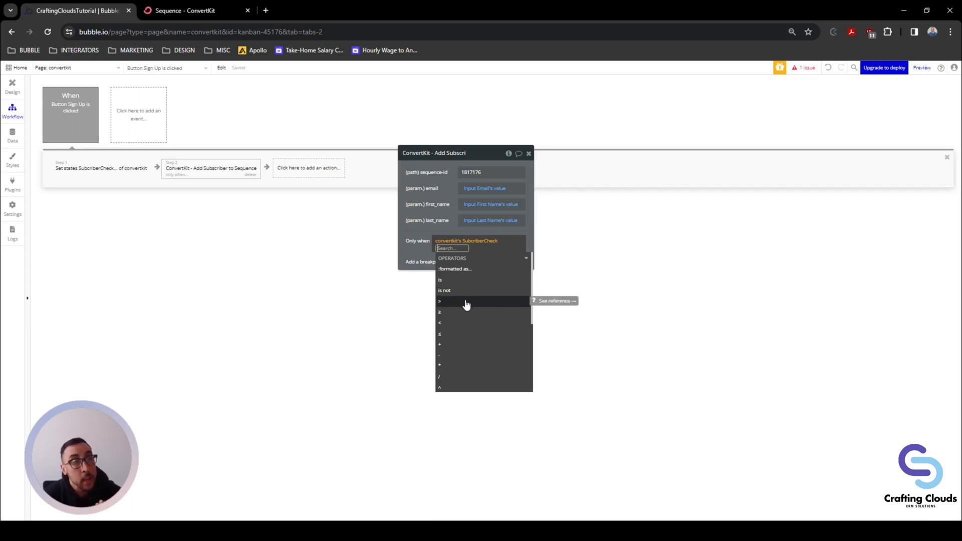
pyautogui.click(456, 280)
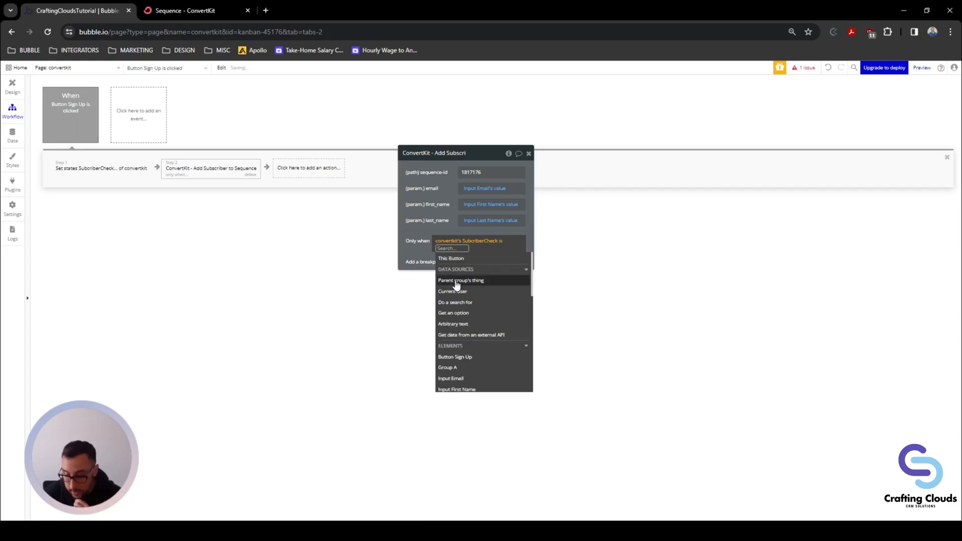
pyautogui.write('0')
pyautogui.click(455, 280)
pyautogui.click(415, 249)
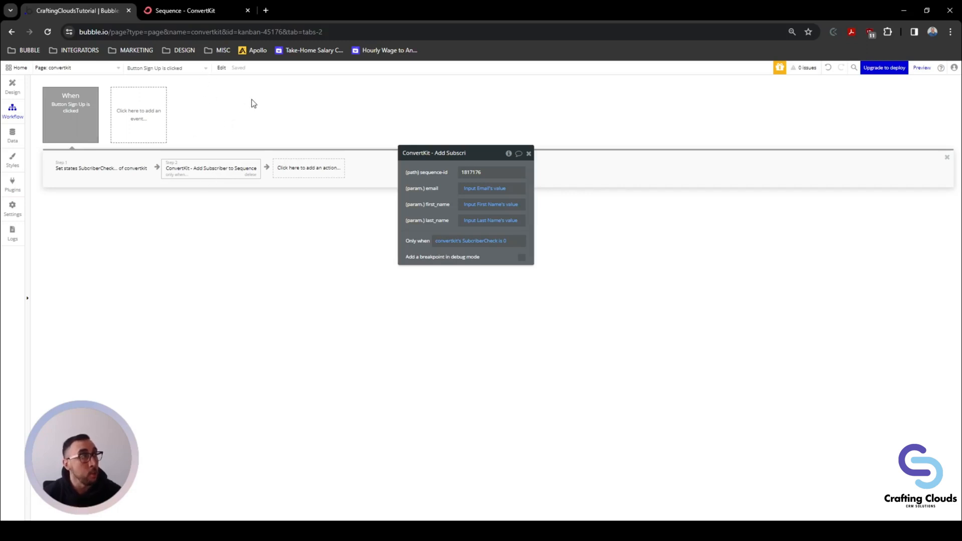
# Step: Launch the convertkit page in preview mode from the Design view
pyautogui.click(14, 90)
pyautogui.moveTo(477, 150); pyautogui.dragTo(243, 100)
pyautogui.click(918, 69)
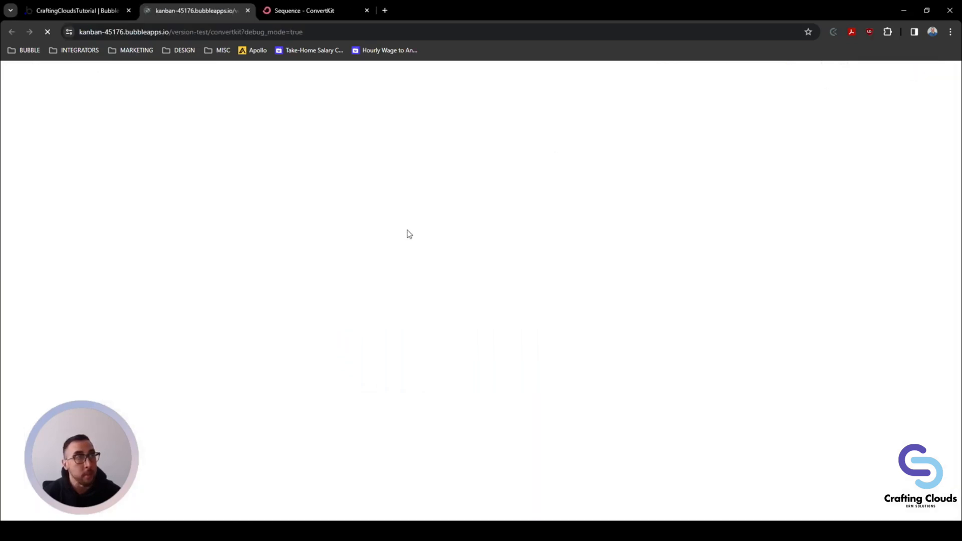
# Step: Fill in first name, last name, a test email address and password, then submit Sign Up
pyautogui.click(436, 199)
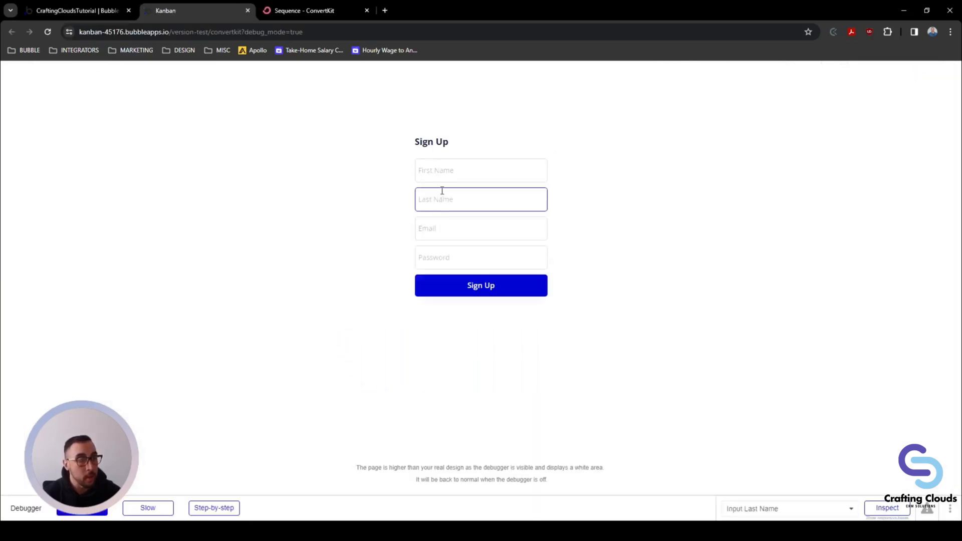
pyautogui.click(442, 173)
pyautogui.click(489, 200)
pyautogui.click(450, 224)
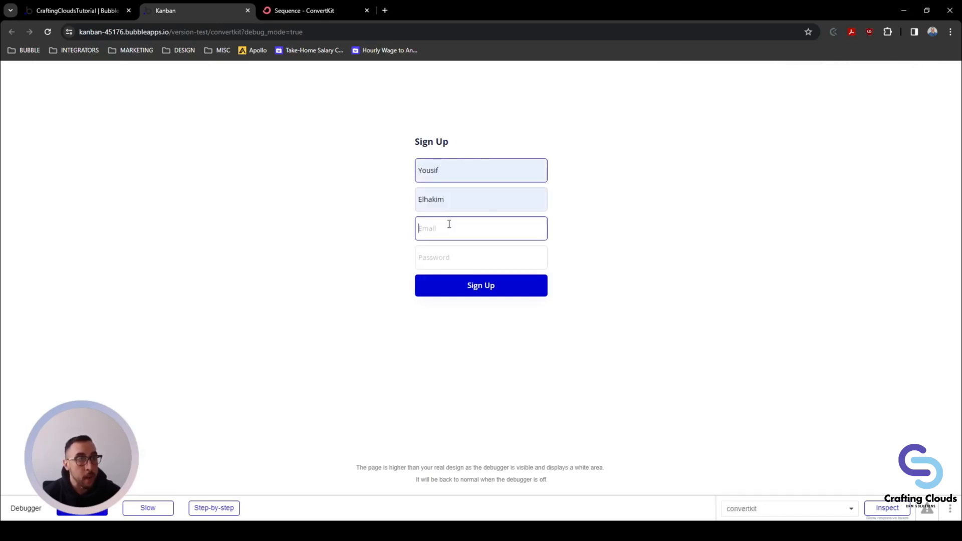
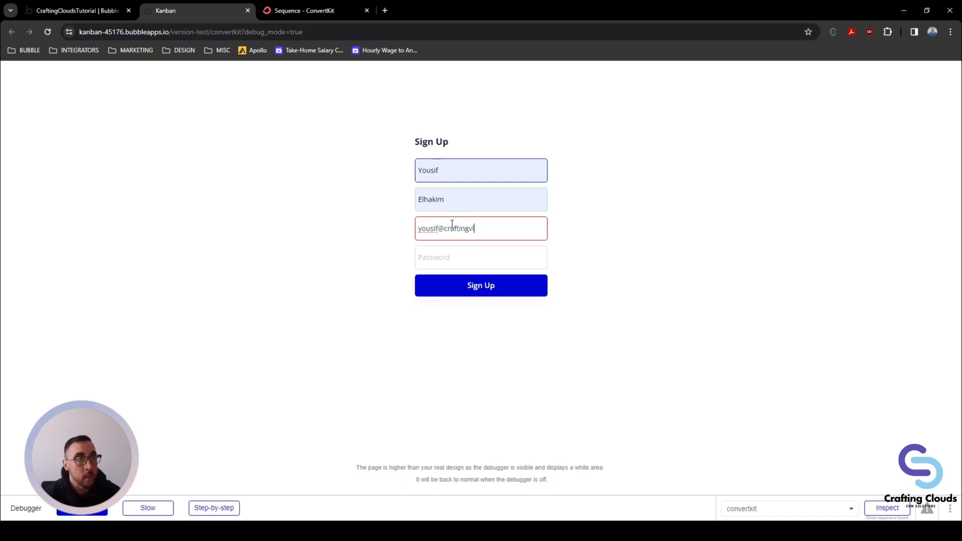
pyautogui.press('Tab')
pyautogui.write('a')
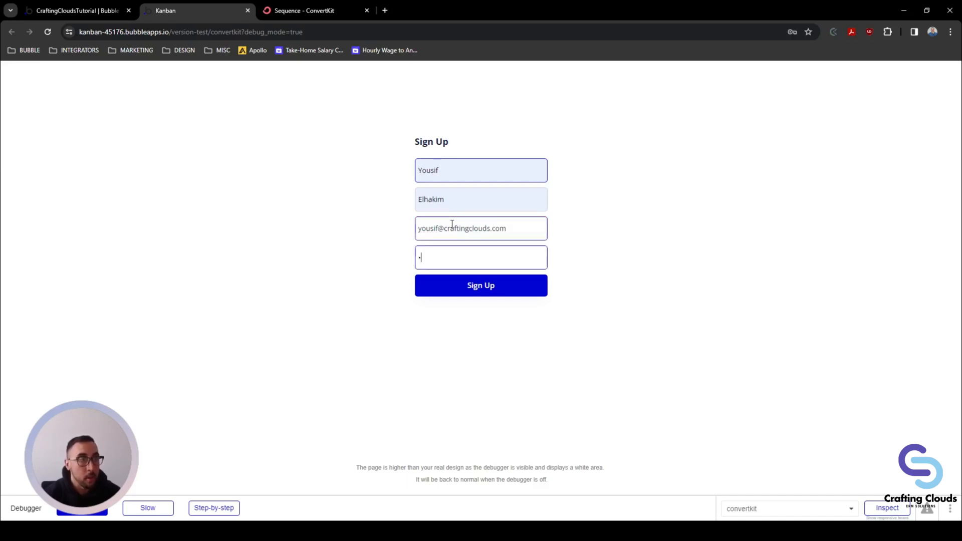
pyautogui.click(440, 293)
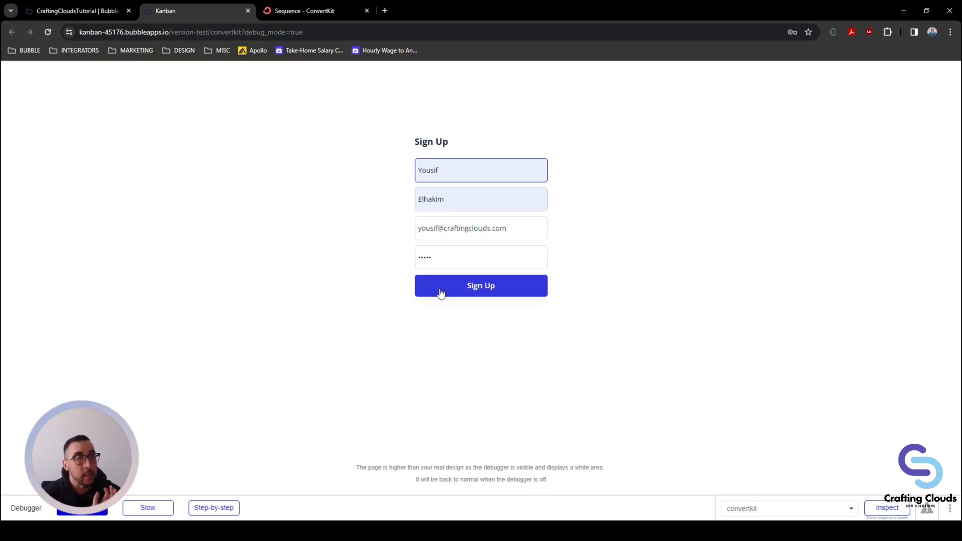
pyautogui.click(503, 281)
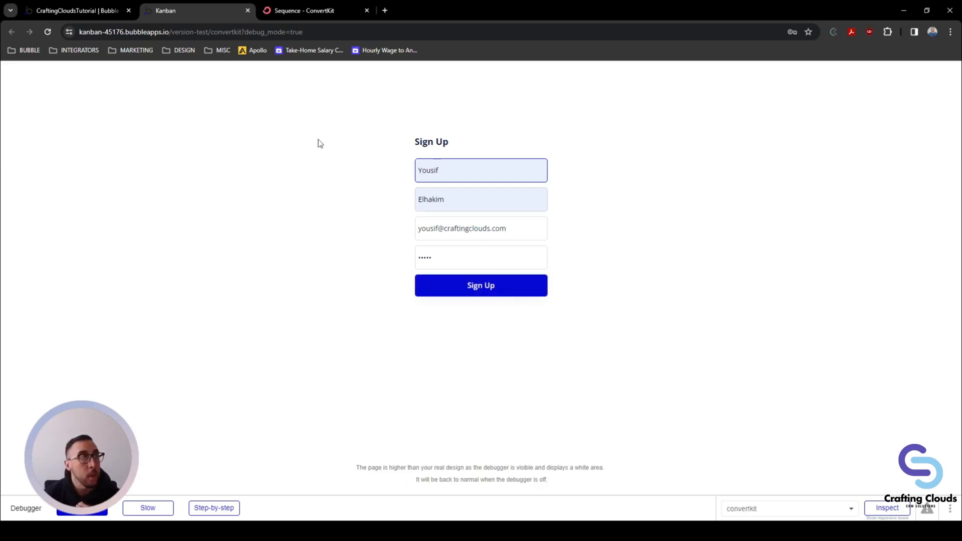
# Step: In the ConvertKit tab, inspect the sequence and return to the Sequences list
pyautogui.click(293, 15)
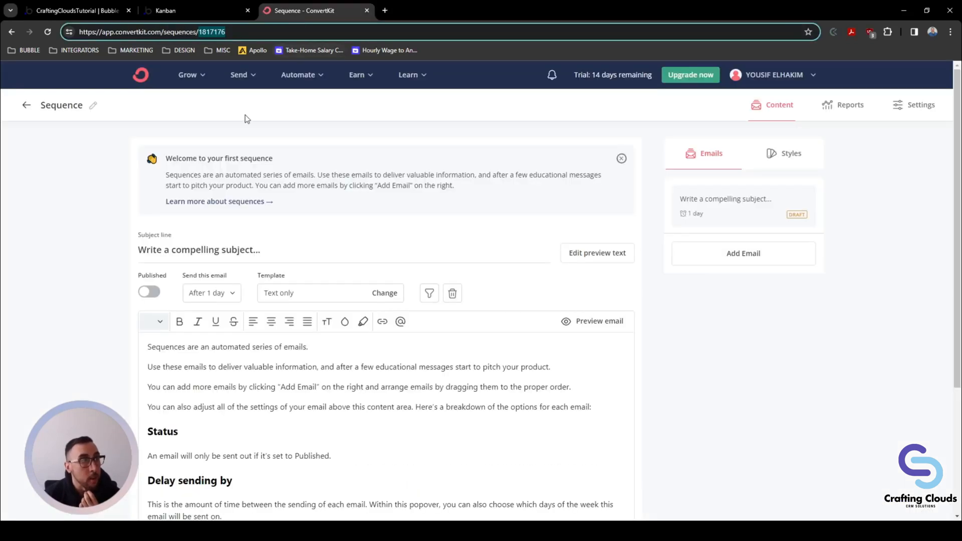
pyautogui.click(26, 105)
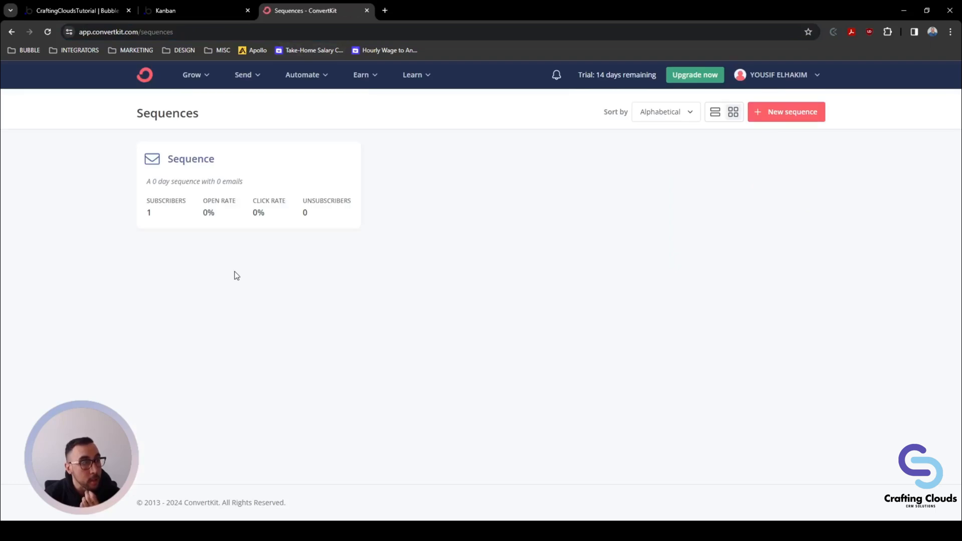
pyautogui.click(178, 161)
pyautogui.scroll(-3, 224, 230)
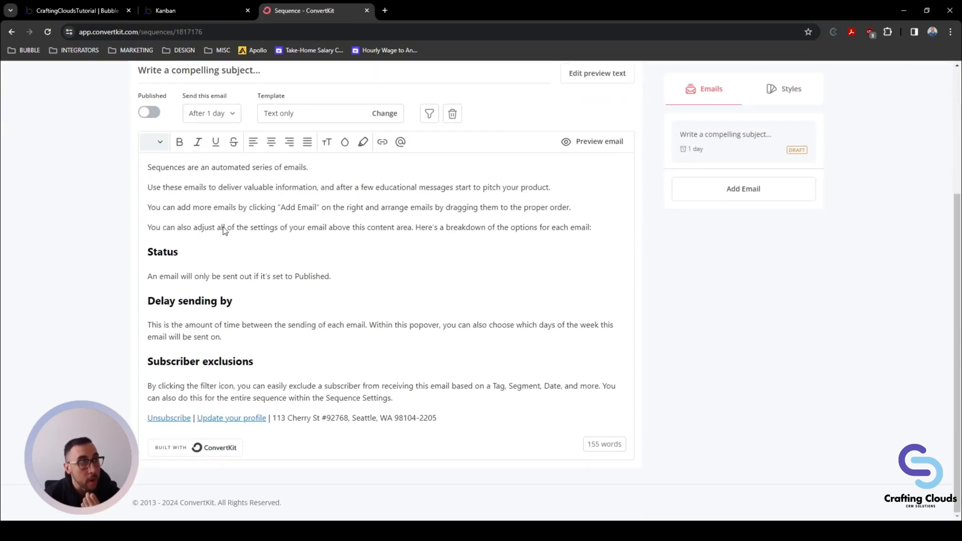
pyautogui.scroll(3, 224, 230)
pyautogui.click(27, 105)
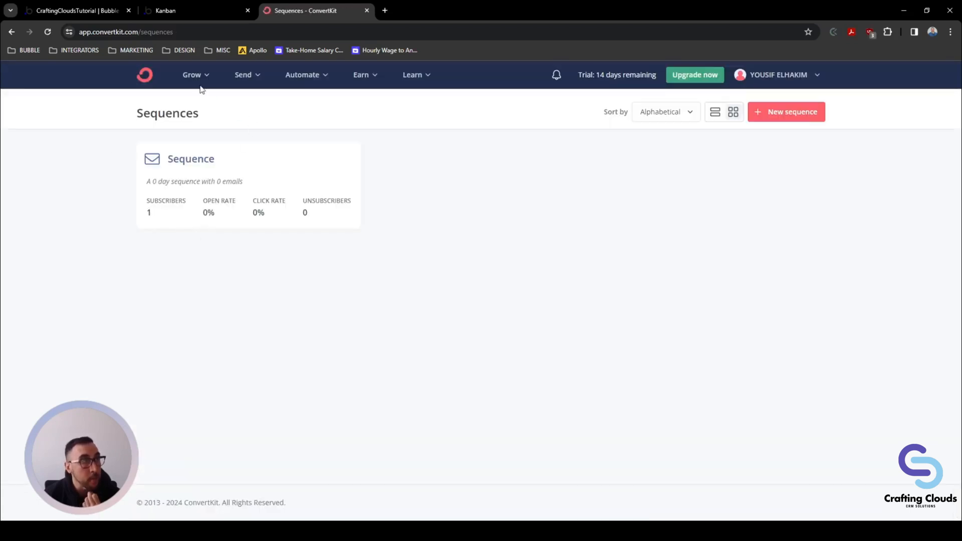
# Step: Open Grow > Subscribers and scroll to the Confirmed Subscribers list showing one subscriber
pyautogui.click(255, 75)
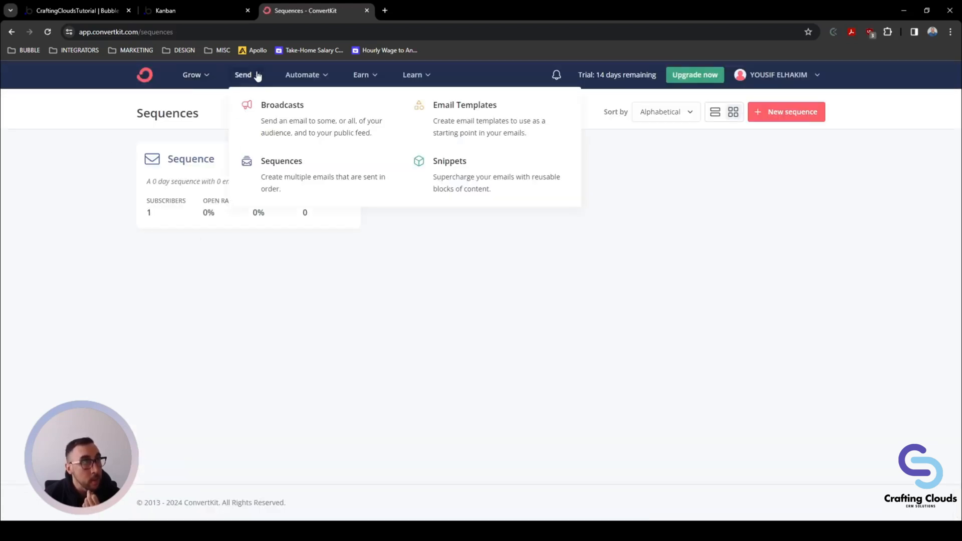
pyautogui.click(201, 76)
pyautogui.click(224, 118)
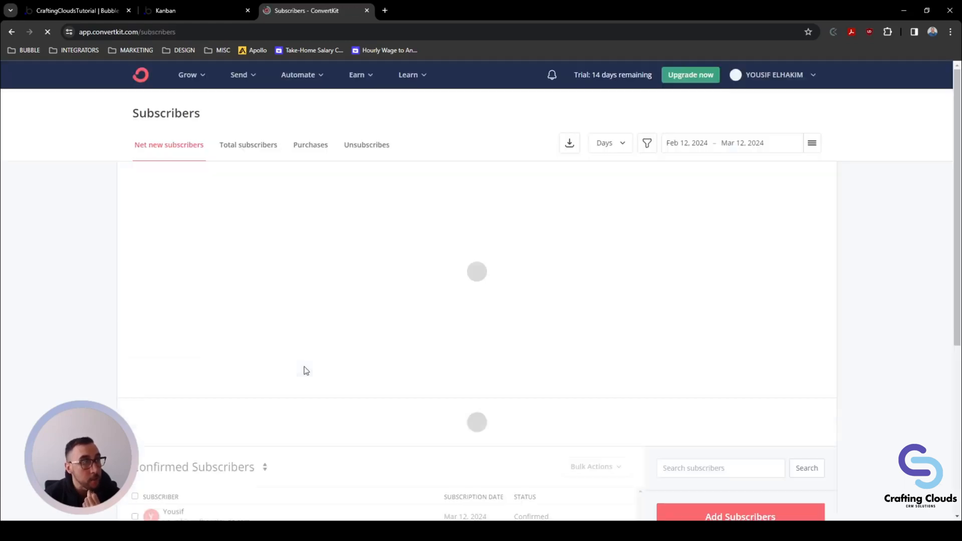
pyautogui.scroll(-3, 302, 363)
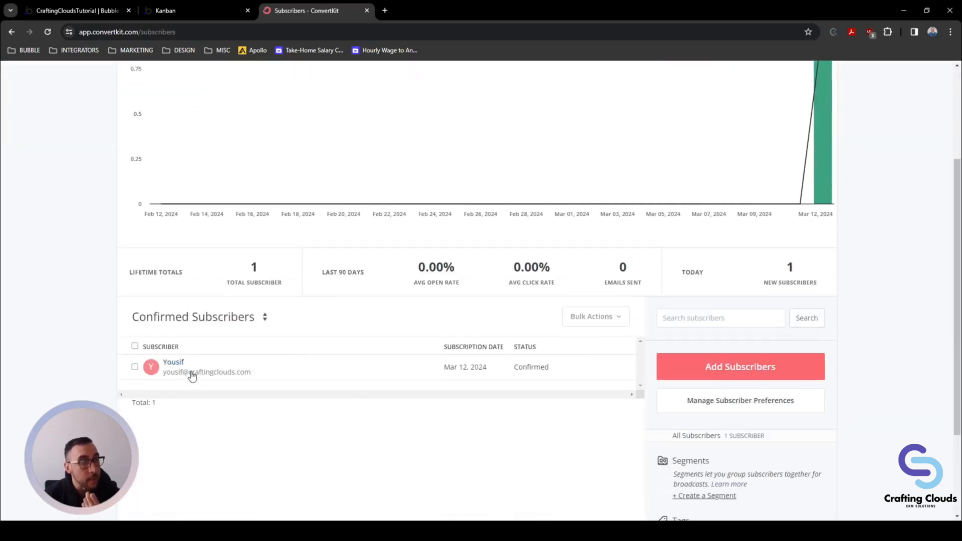
pyautogui.scroll(3, 191, 376)
pyautogui.click(189, 77)
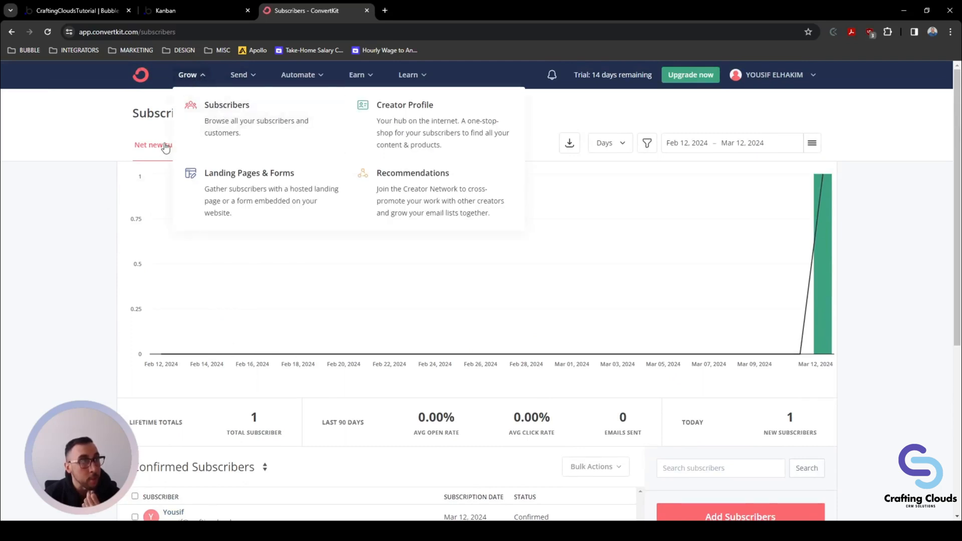
pyautogui.scroll(-3, 103, 239)
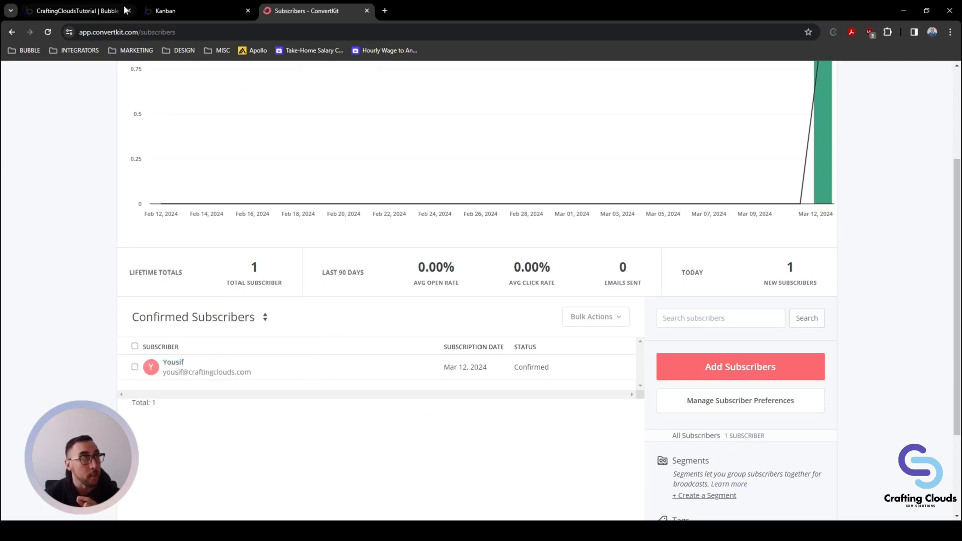
# Step: Close the outdated sign-up preview and launch a fresh preview from the Bubble editor
pyautogui.click(177, 10)
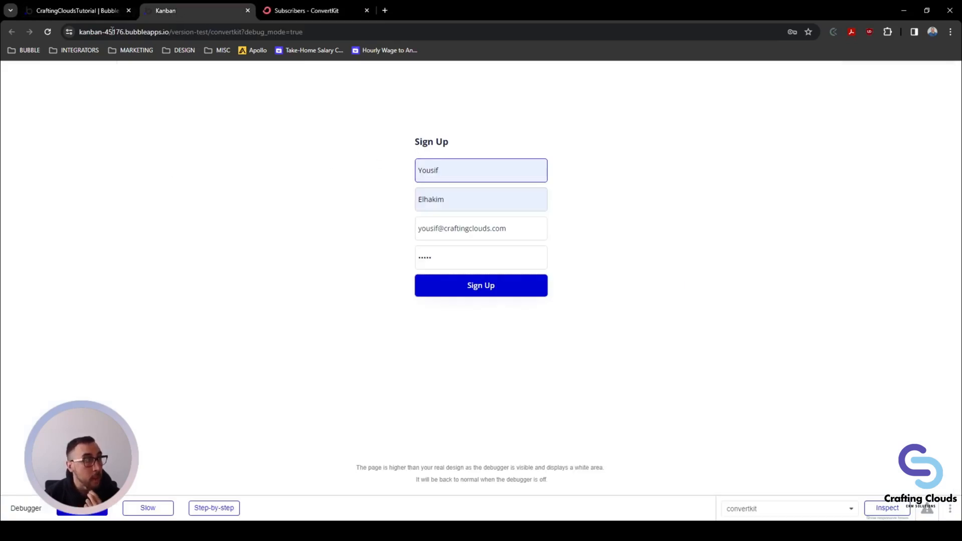
pyautogui.click(248, 10)
pyautogui.click(80, 11)
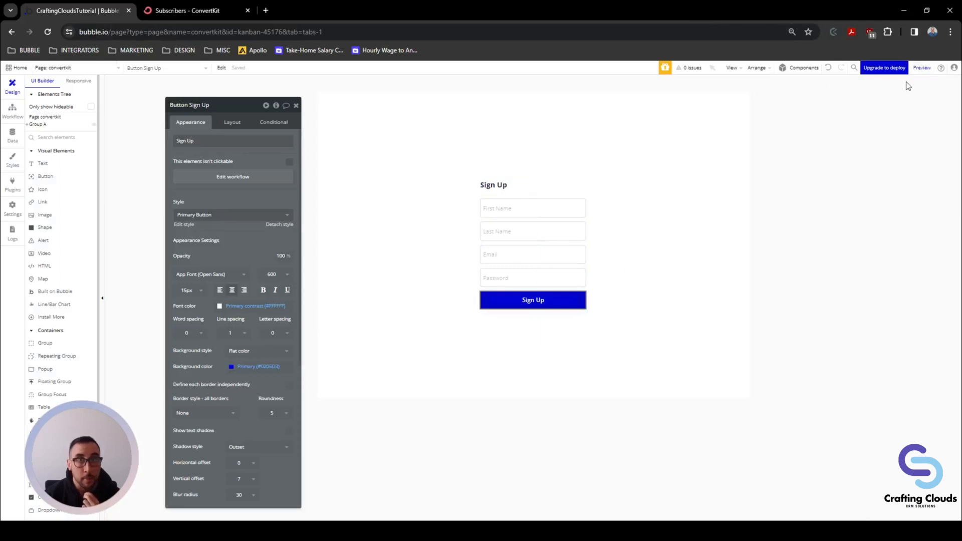
pyautogui.click(922, 67)
# Step: Submit the sign-up form with the existing subscriber's name, e-mail address and a password
pyautogui.click(457, 170)
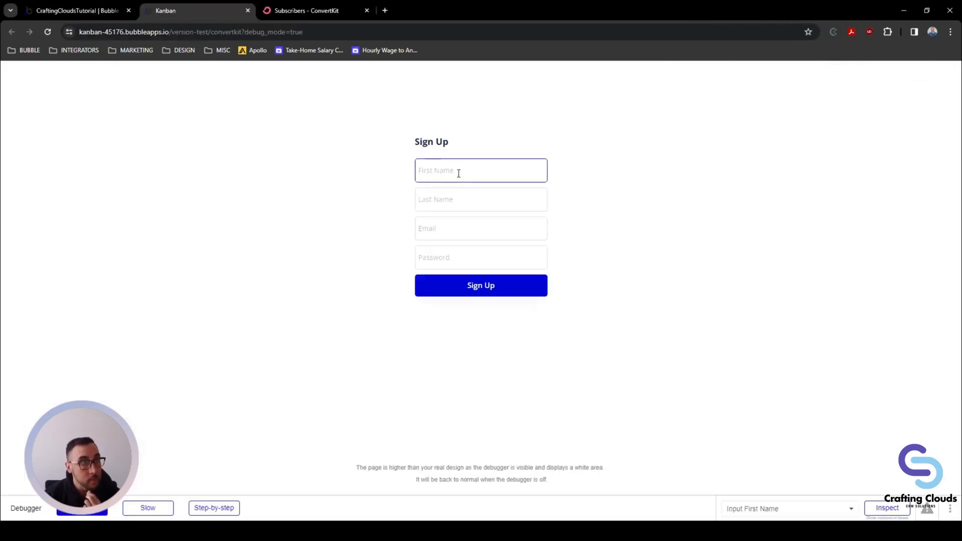
pyautogui.click(485, 193)
pyautogui.click(446, 228)
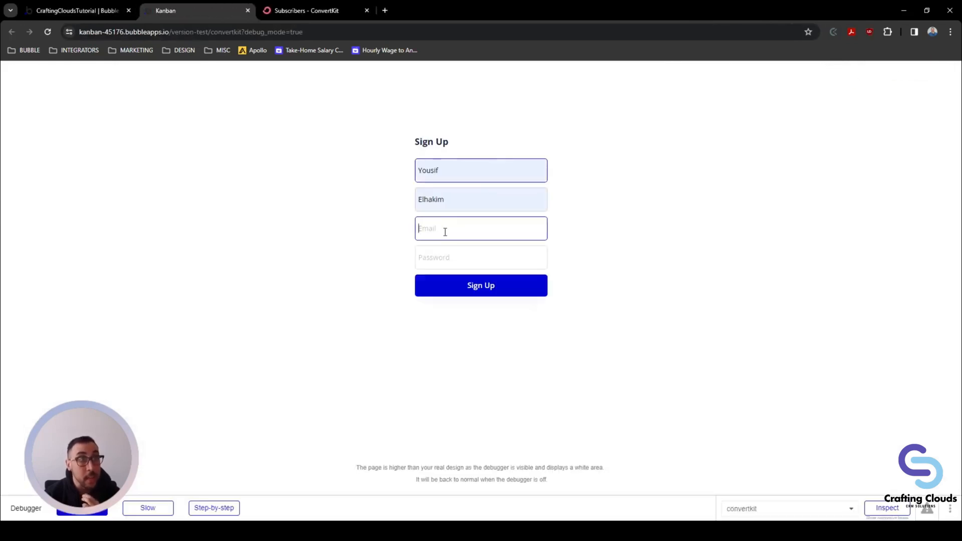
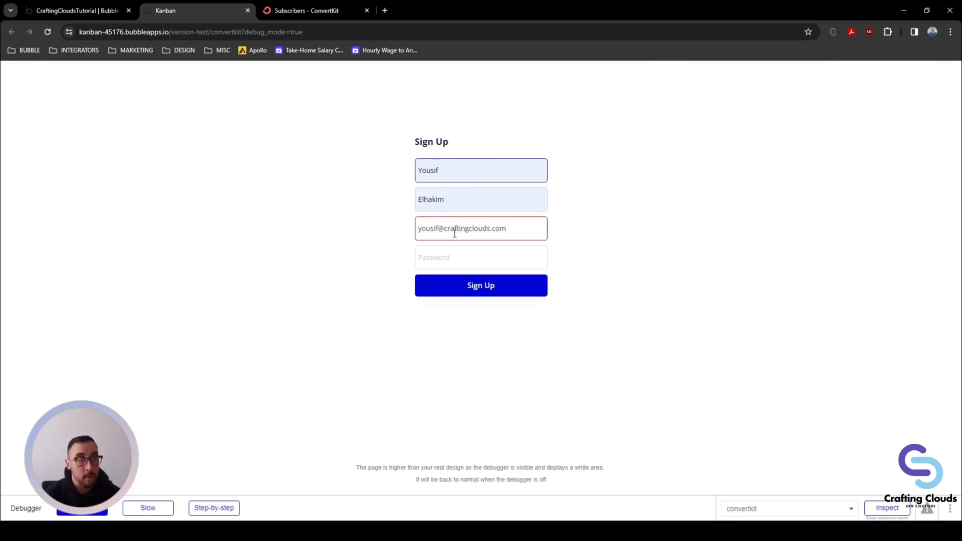
pyautogui.click(462, 257)
pyautogui.moveTo(507, 229); pyautogui.dragTo(410, 230)
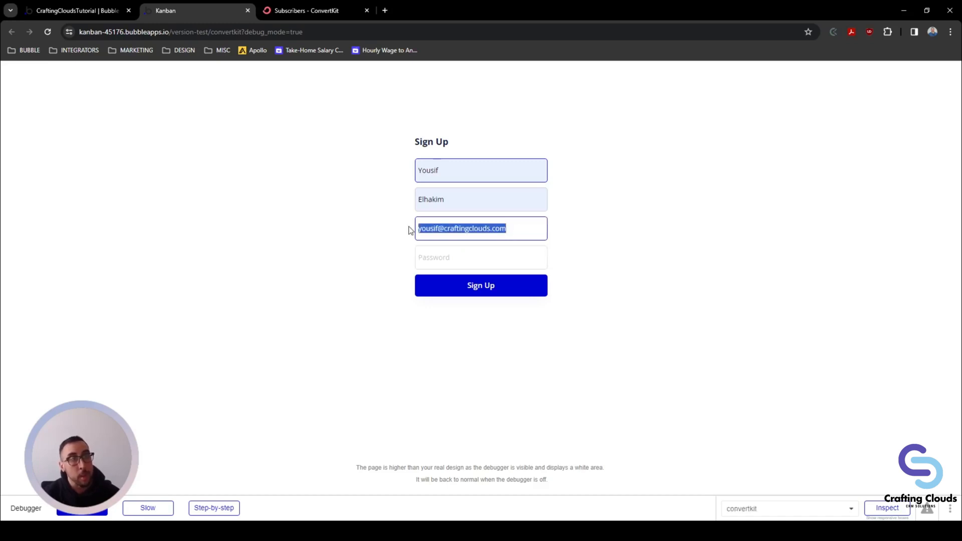
pyautogui.click(456, 256)
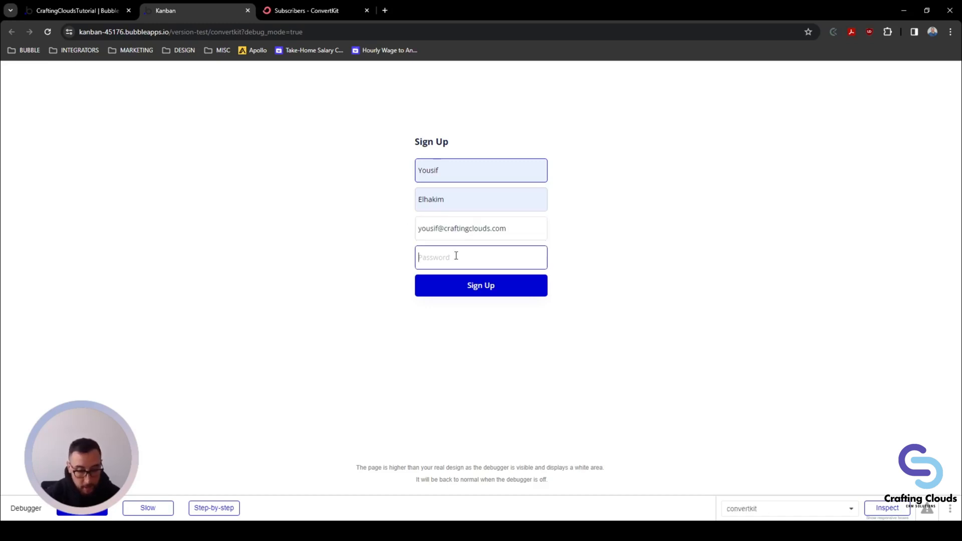
pyautogui.write('********')
pyautogui.click(457, 289)
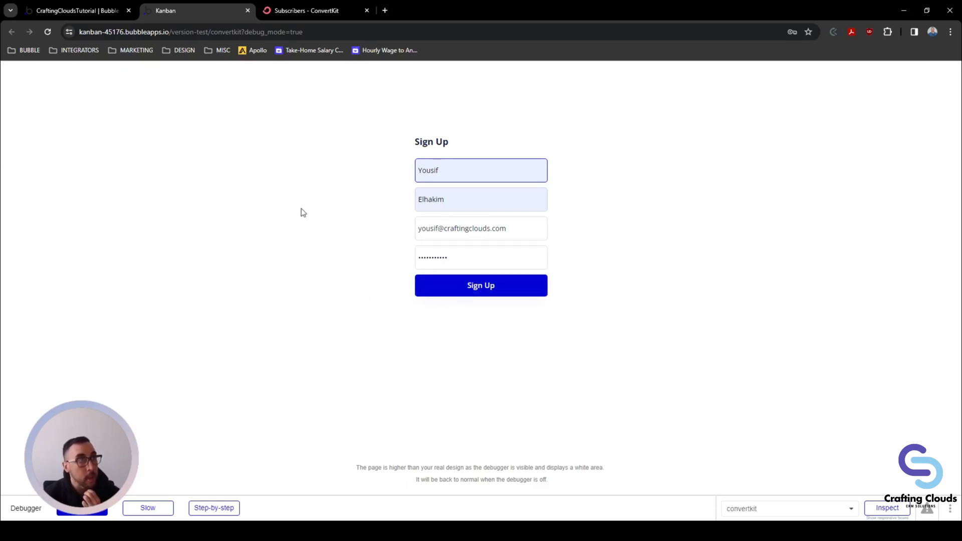
pyautogui.click(301, 11)
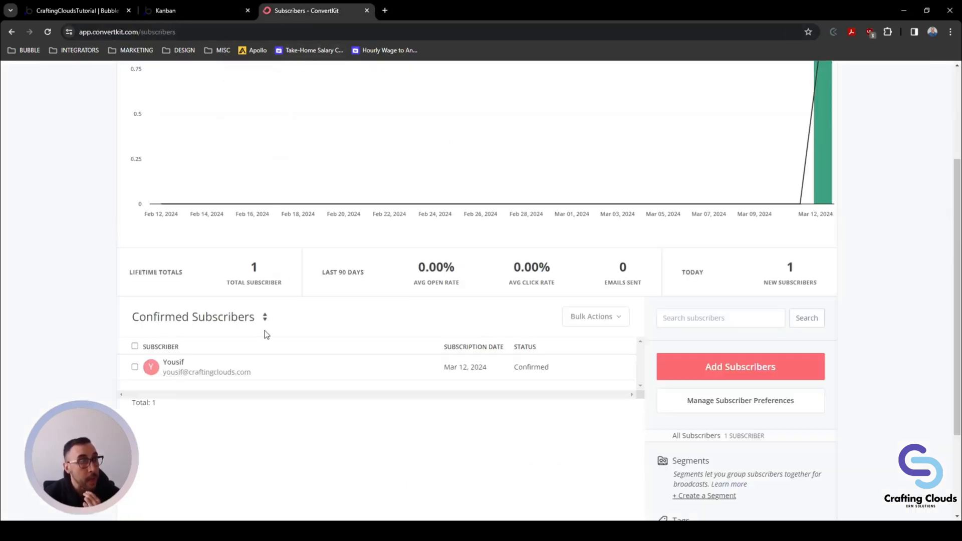
# Step: Reload ConvertKit Subscribers to confirm Total: 1, then return to the Bubble editor
pyautogui.click(47, 33)
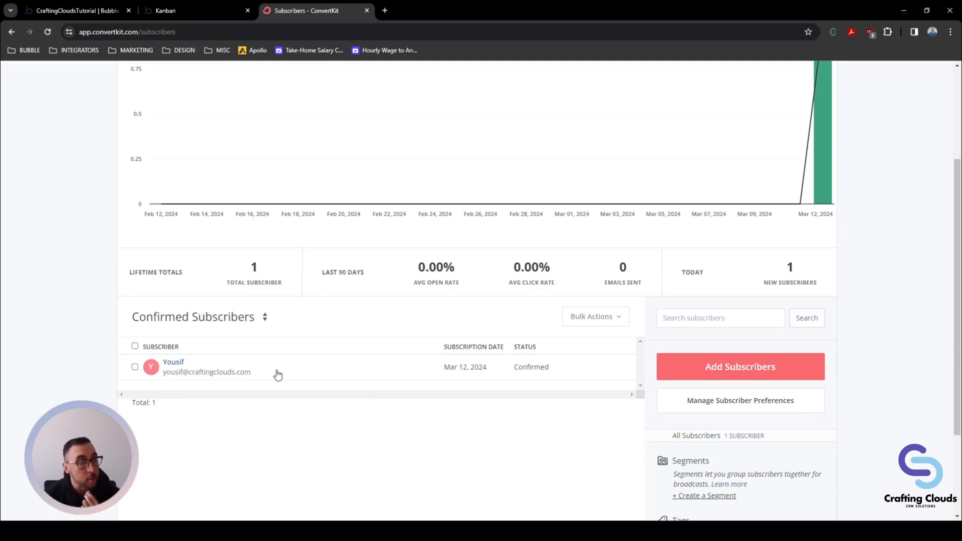
pyautogui.scroll(3, 278, 374)
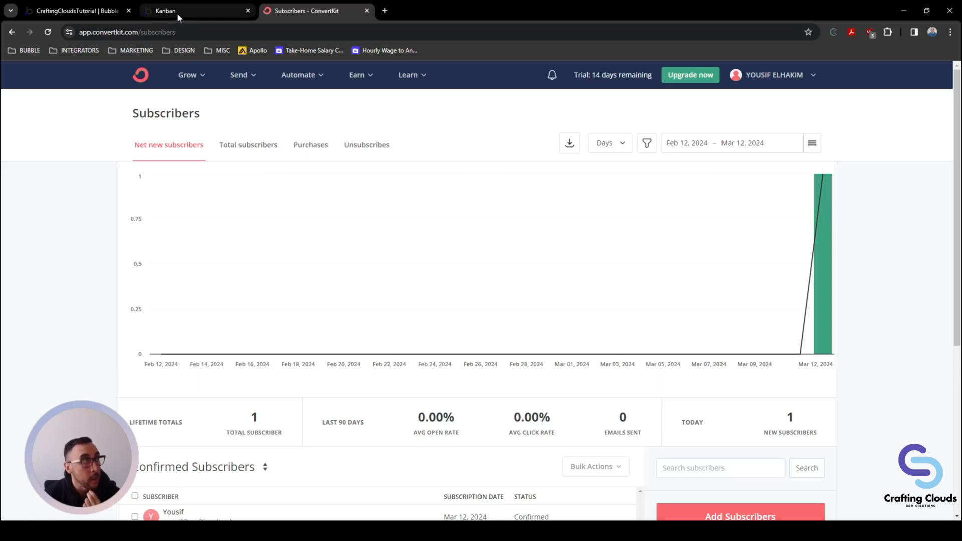
pyautogui.click(99, 10)
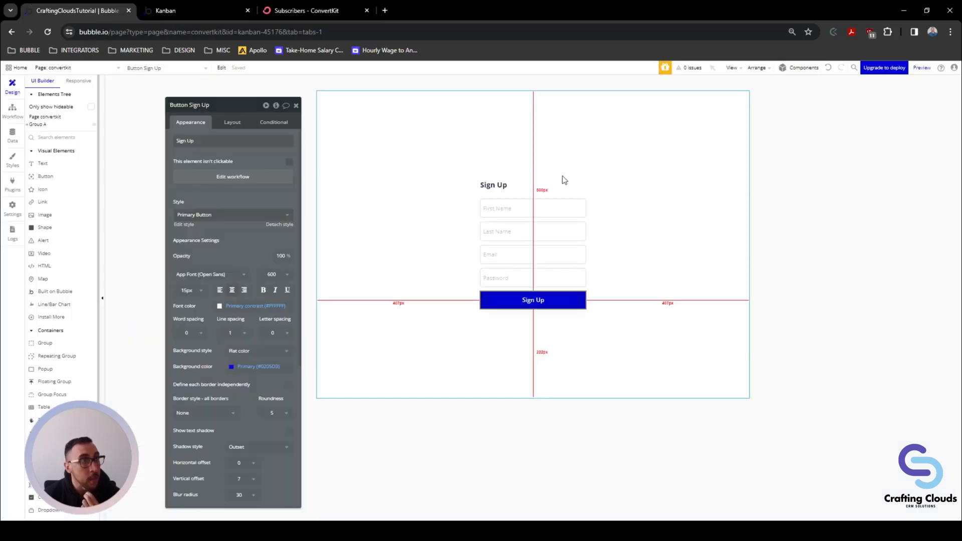
# Step: In a fresh preview, submit Sign Up with a new first name, last name, e-mail and password
pyautogui.click(922, 68)
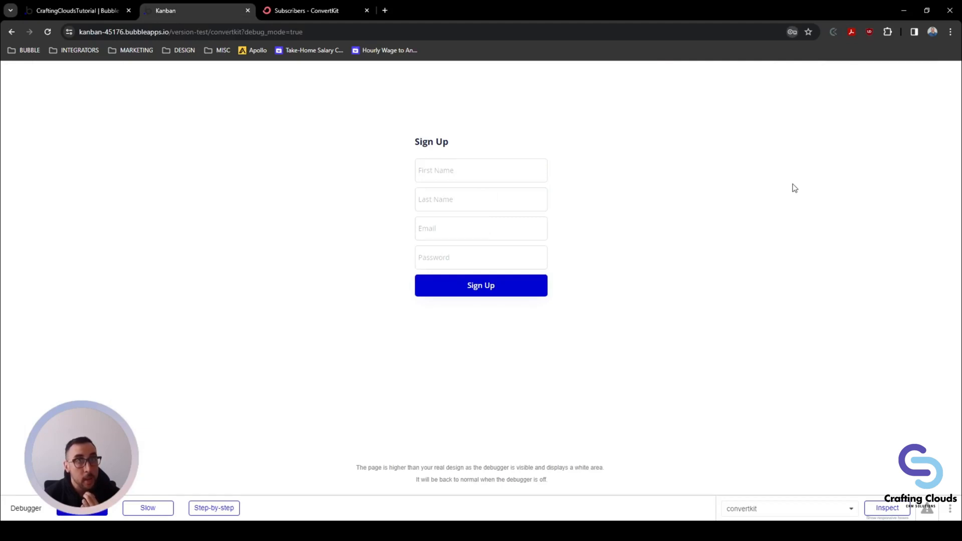
pyautogui.click(453, 170)
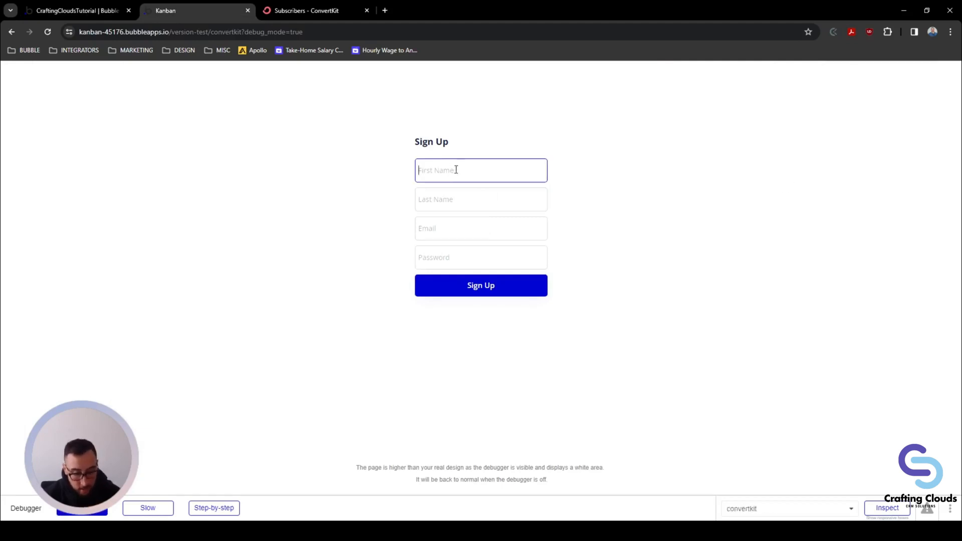
pyautogui.press('Tab')
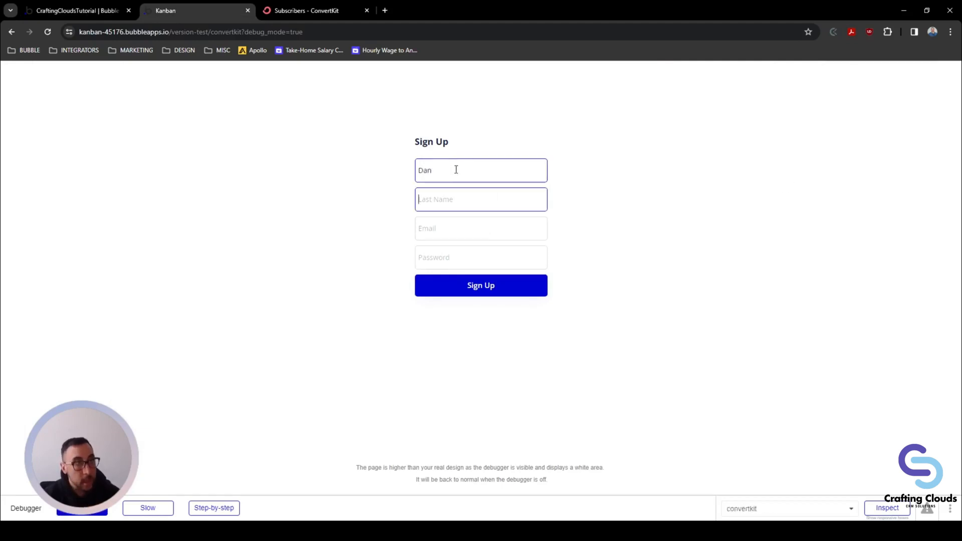
pyautogui.press('Tab')
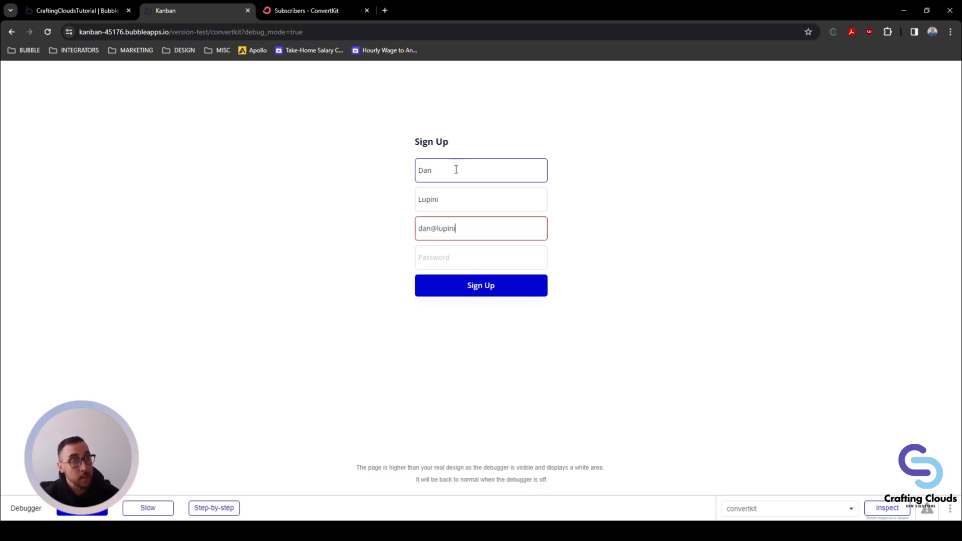
pyautogui.press('Tab')
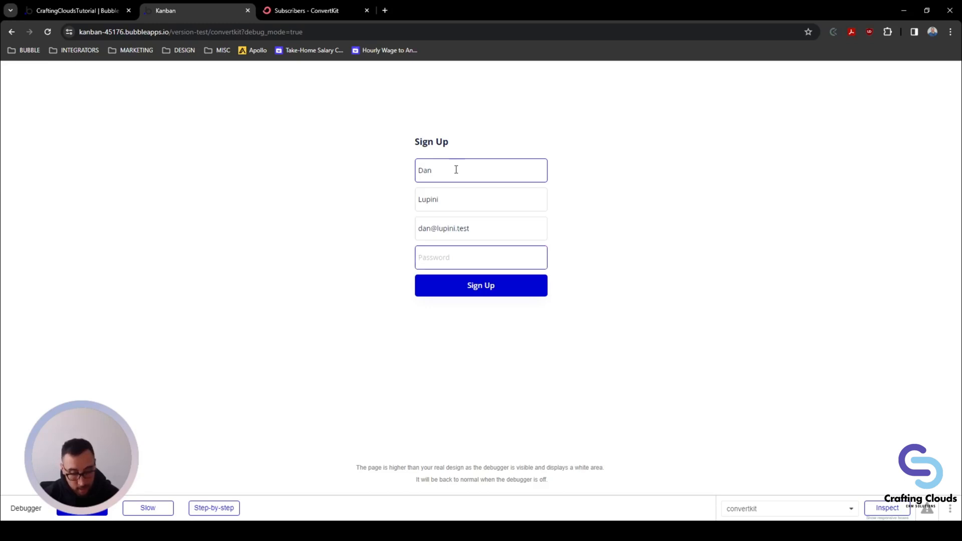
pyautogui.write('••')
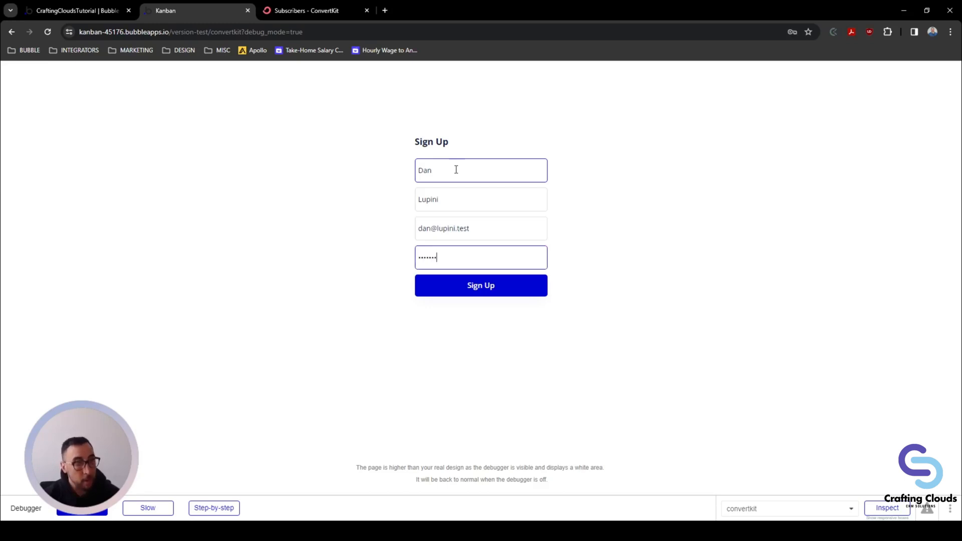
pyautogui.click(468, 286)
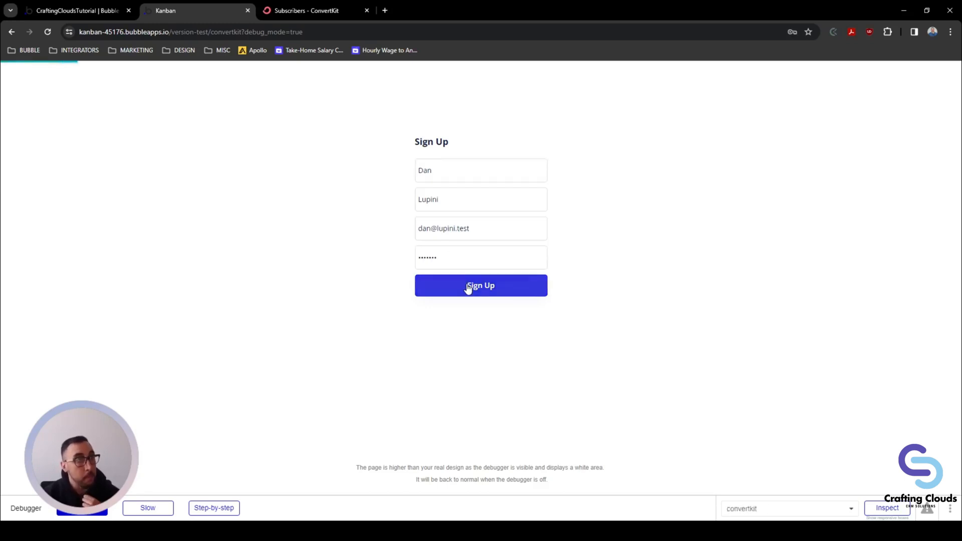
# Step: Reload the ConvertKit Subscribers page and confirm it now lists 2 confirmed subscribers
pyautogui.click(303, 14)
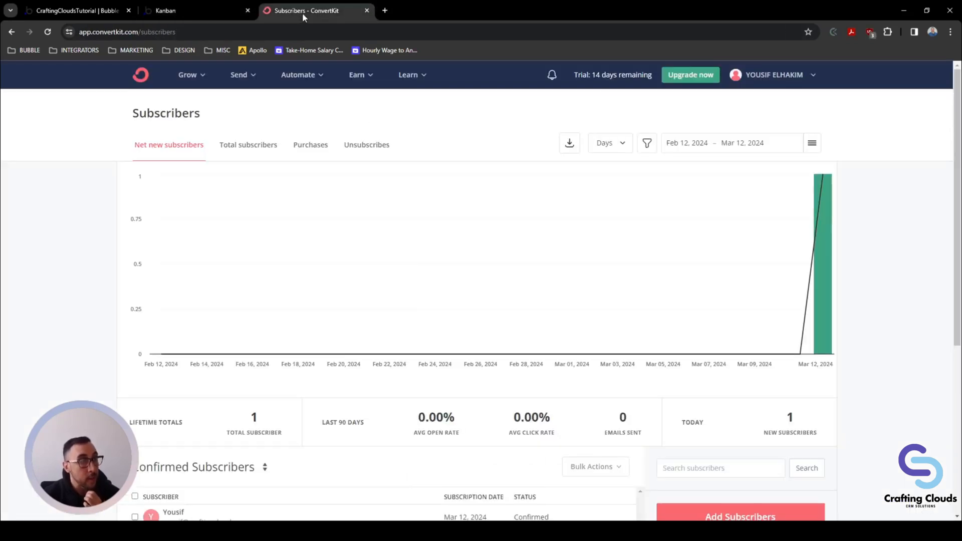
pyautogui.scroll(-2, 305, 283)
pyautogui.scroll(-2, 305, 283)
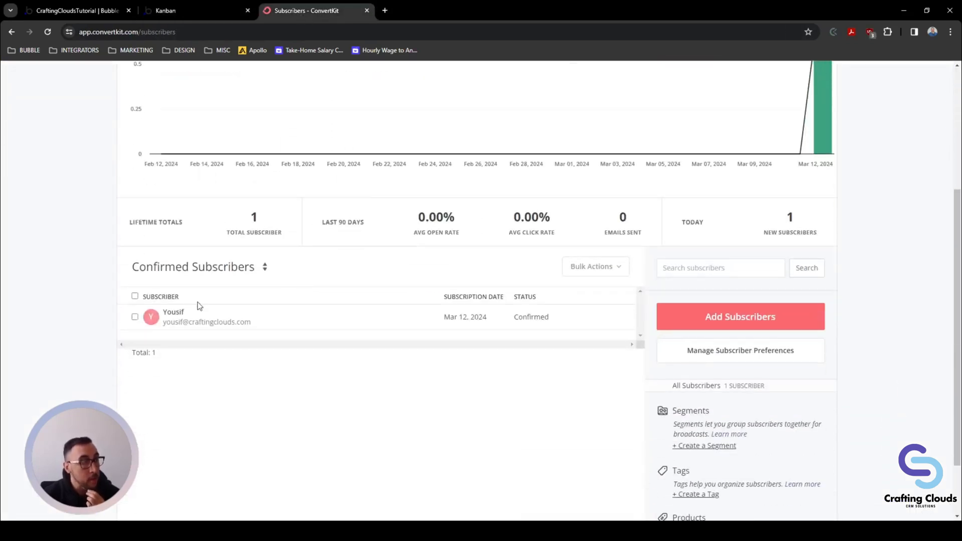
pyautogui.click(47, 33)
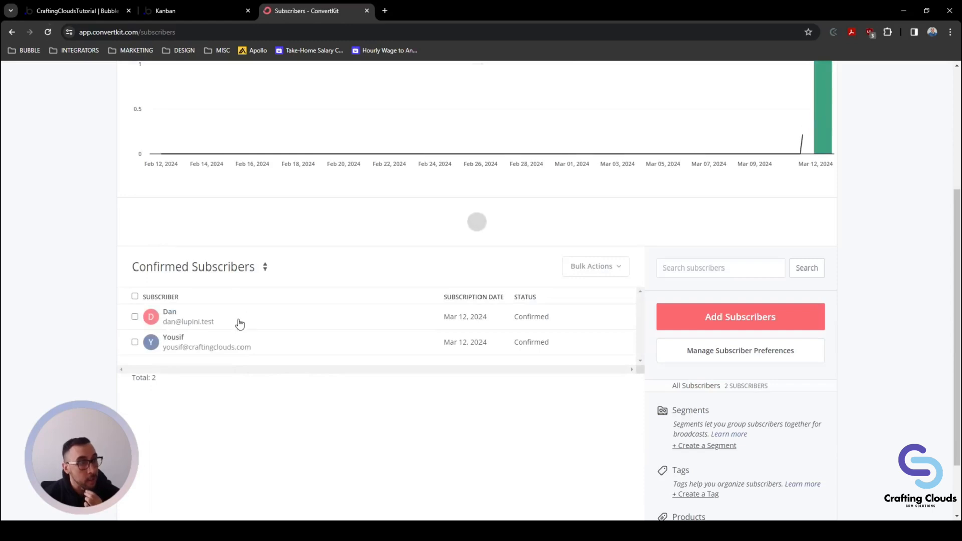
pyautogui.scroll(2, 241, 324)
pyautogui.scroll(1, 226, 428)
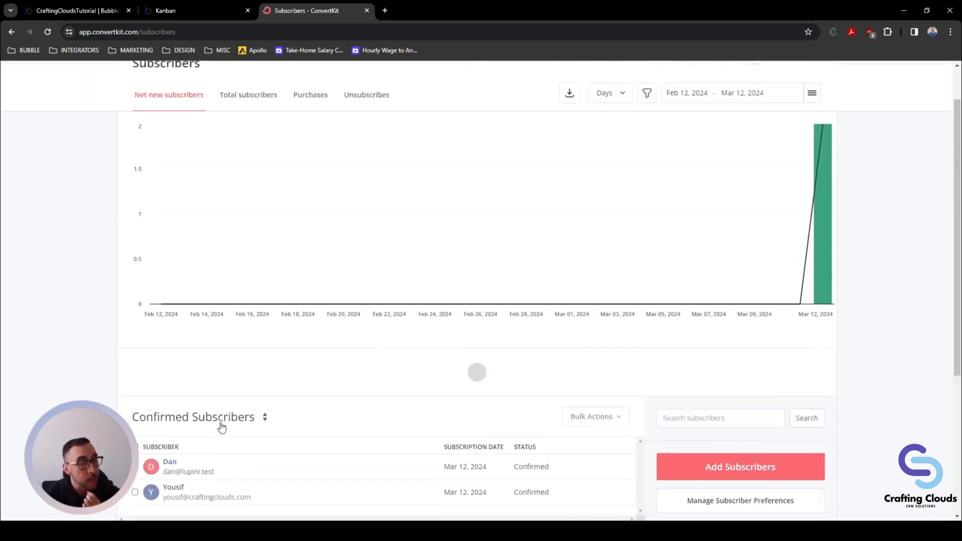
pyautogui.scroll(1, 215, 401)
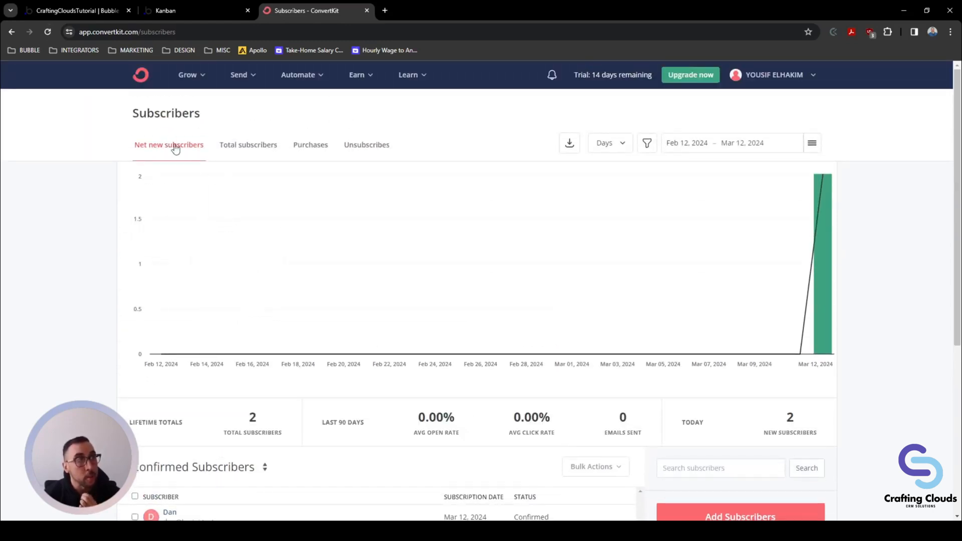